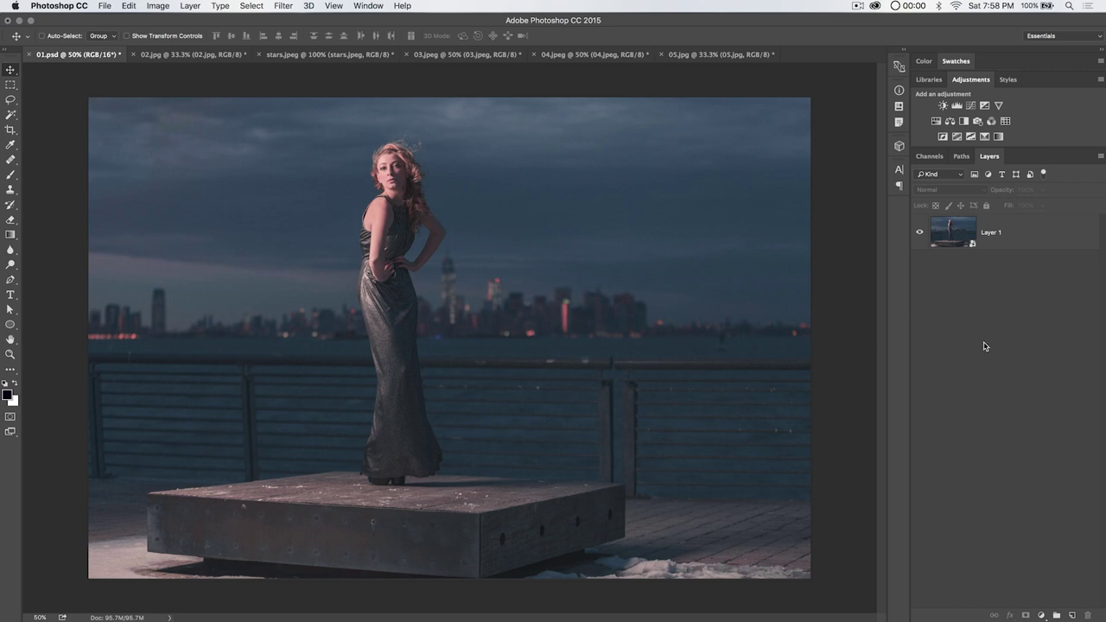
Select Layer 1 and add a Gradient Map adjustment layer above it from the Layer menu
left_click(1002, 230)
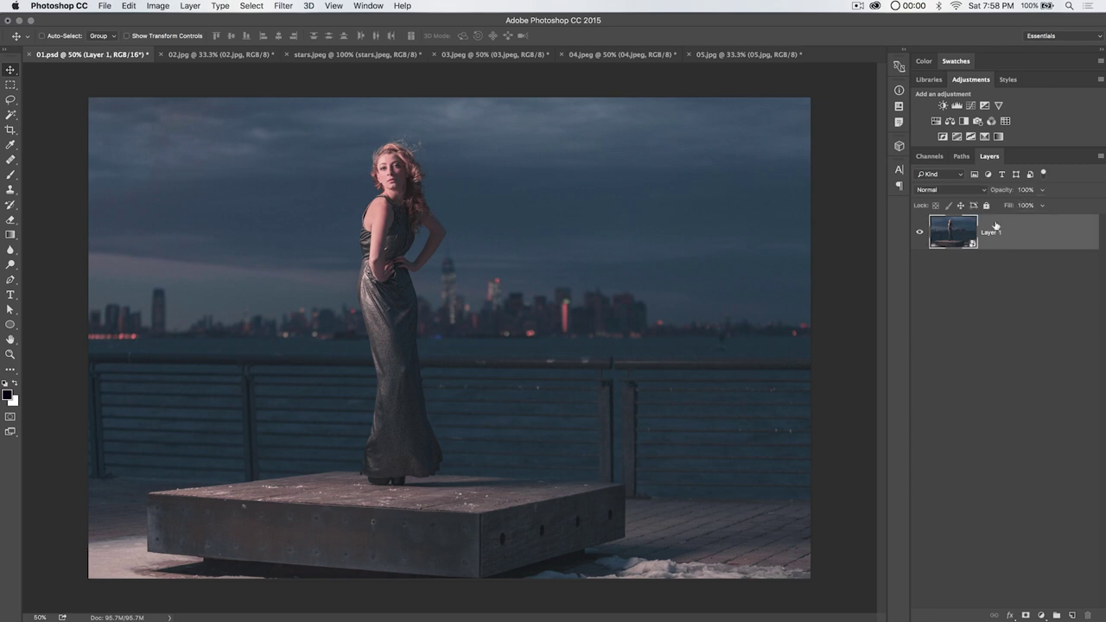
left_click(165, 7)
mouse_move(180, 40)
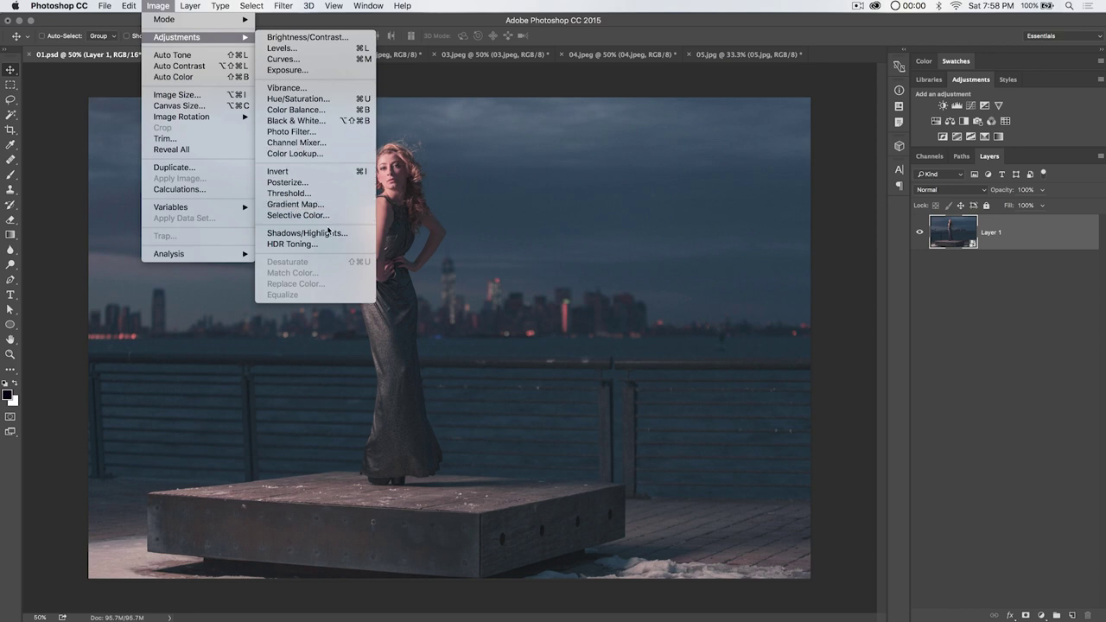
mouse_move(190, 6)
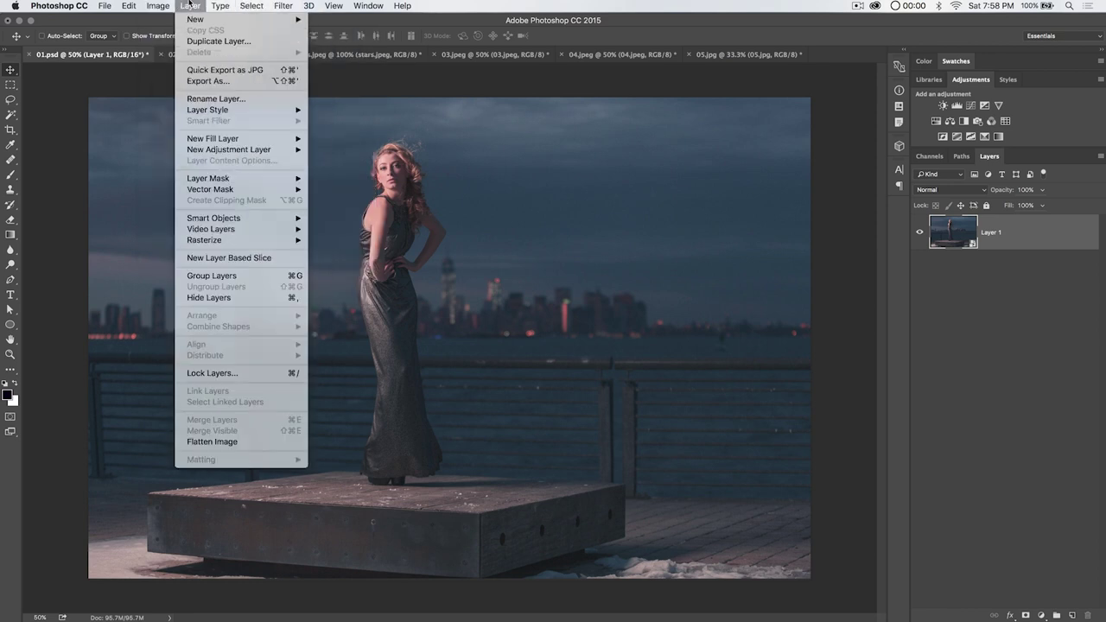
mouse_move(243, 154)
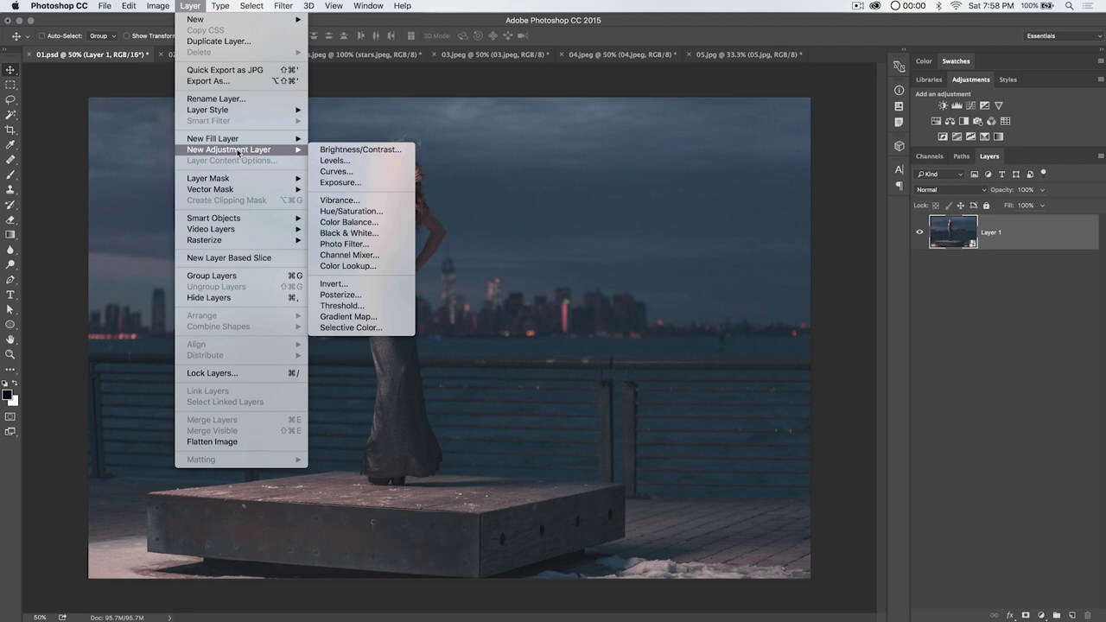
left_click(350, 318)
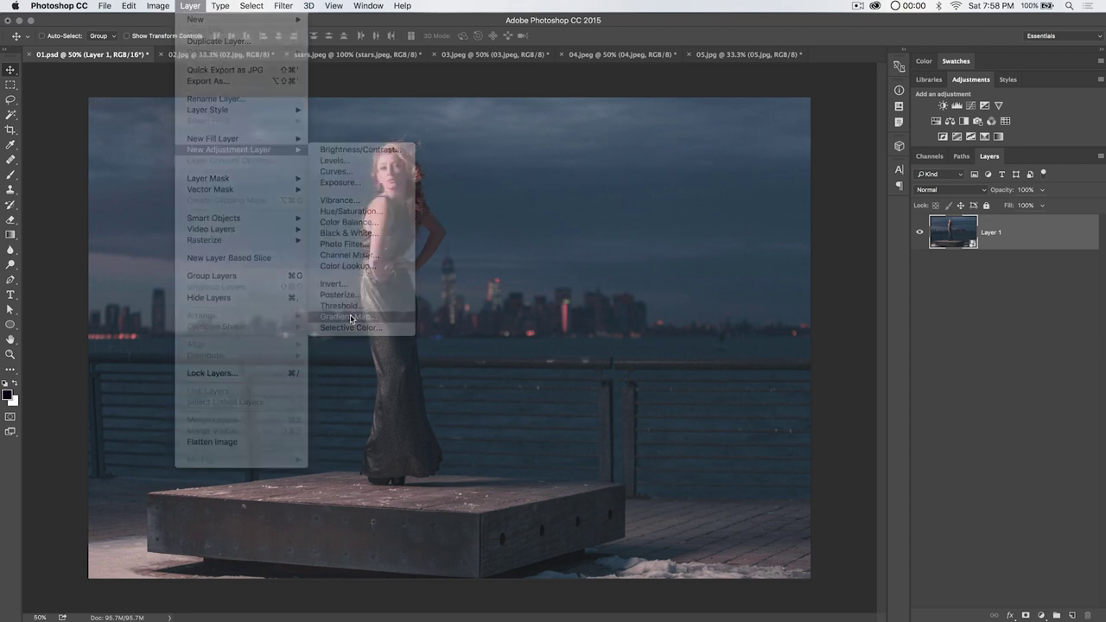
left_click(515, 224)
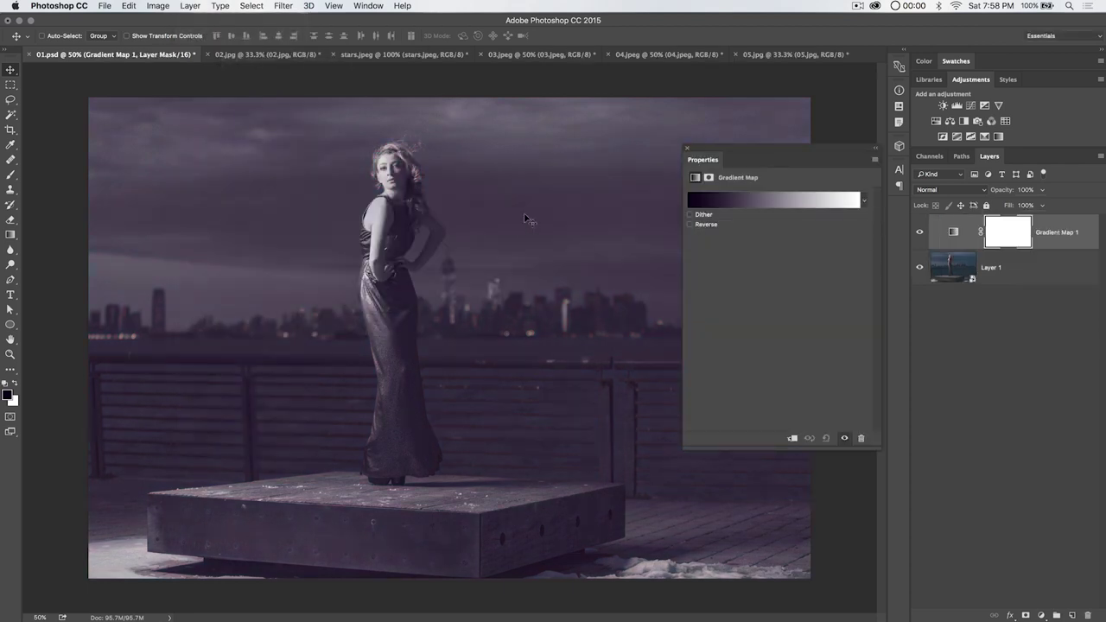
left_click_drag(772, 153, 756, 135)
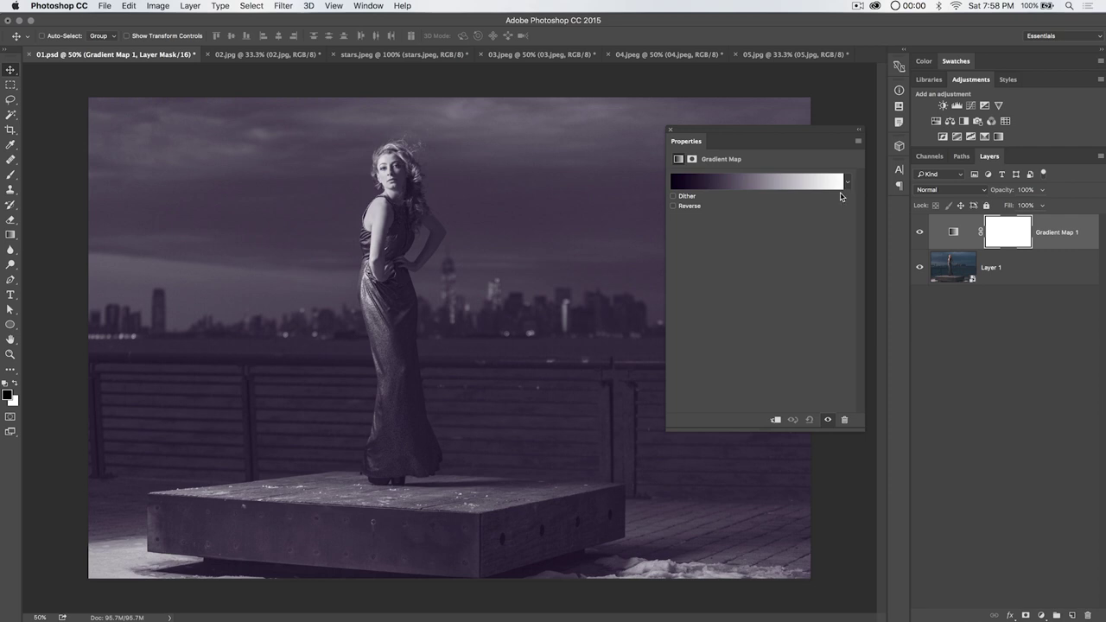
left_click(762, 183)
Apply the Black, White gradient preset, adjust its end stops, and tick Reverse
left_click(773, 160)
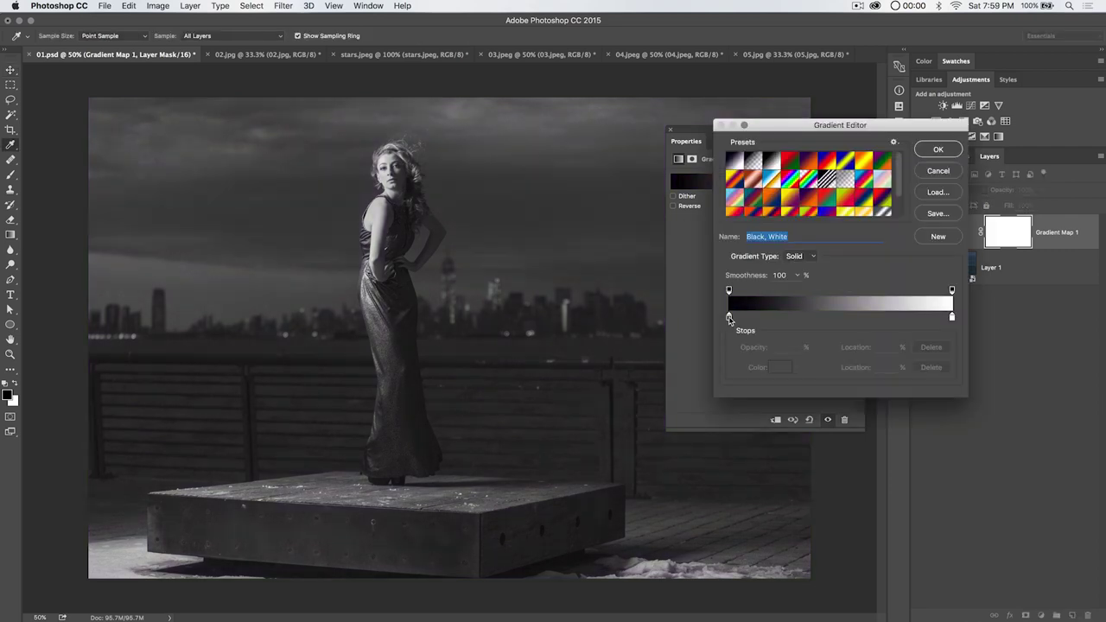
mouse_move(729, 318)
left_mouse_down()
mouse_move(907, 317)
mouse_move(729, 317)
left_mouse_up()
left_click_drag(908, 319, 951, 317)
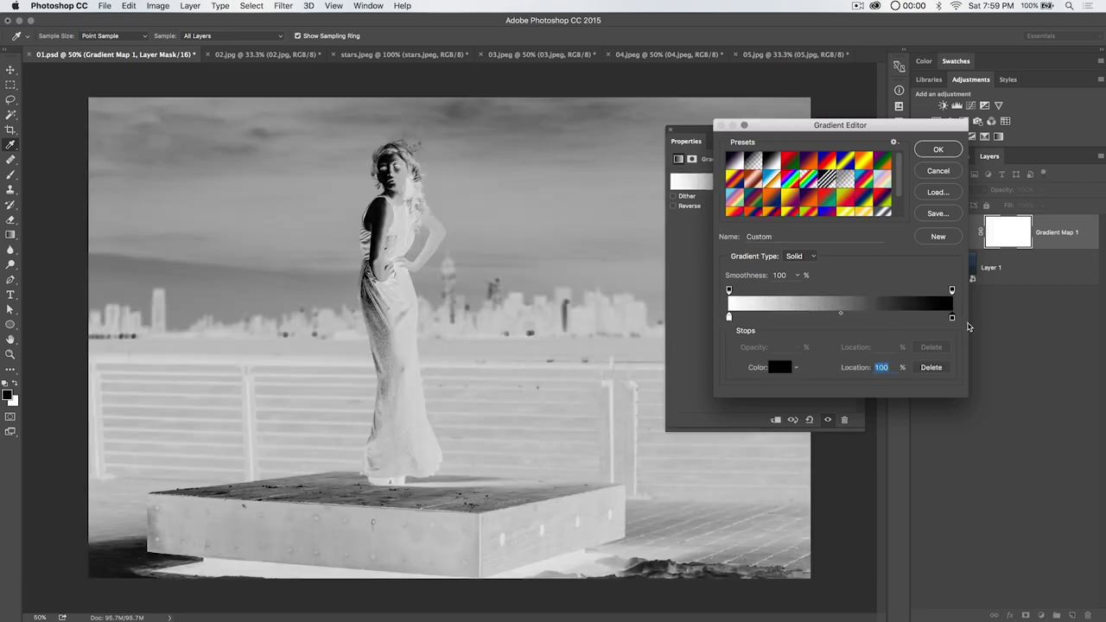
left_click(939, 148)
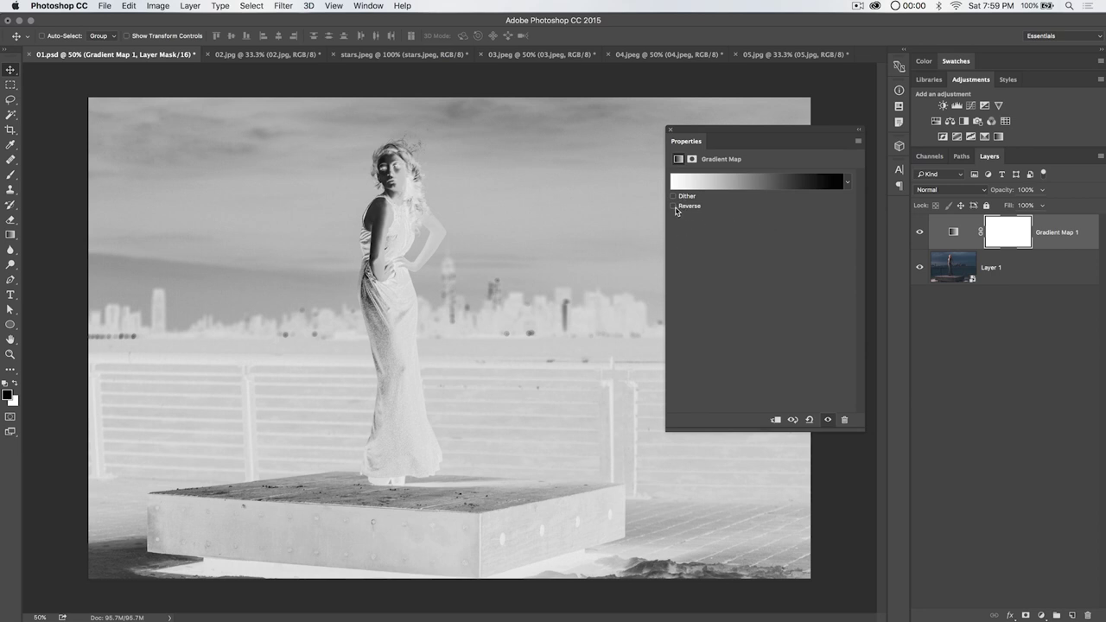
left_click(687, 209)
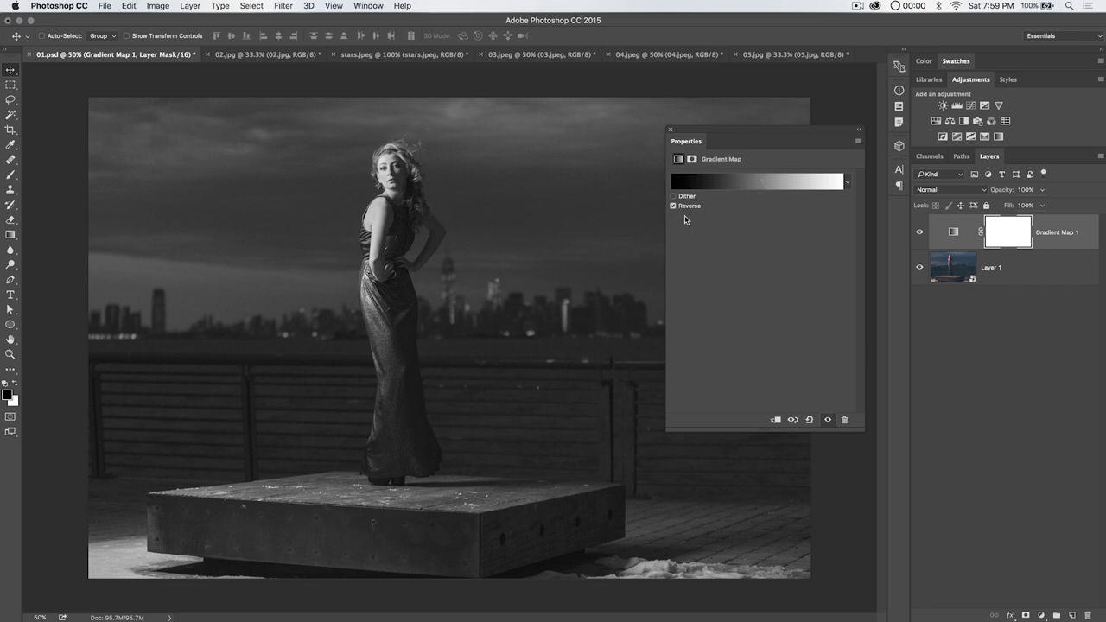
Review the reversed white-to-black gradient in the Gradient Editor
left_click(741, 181)
scroll(876, 201, "down", 2)
scroll(875, 202, "up", 3)
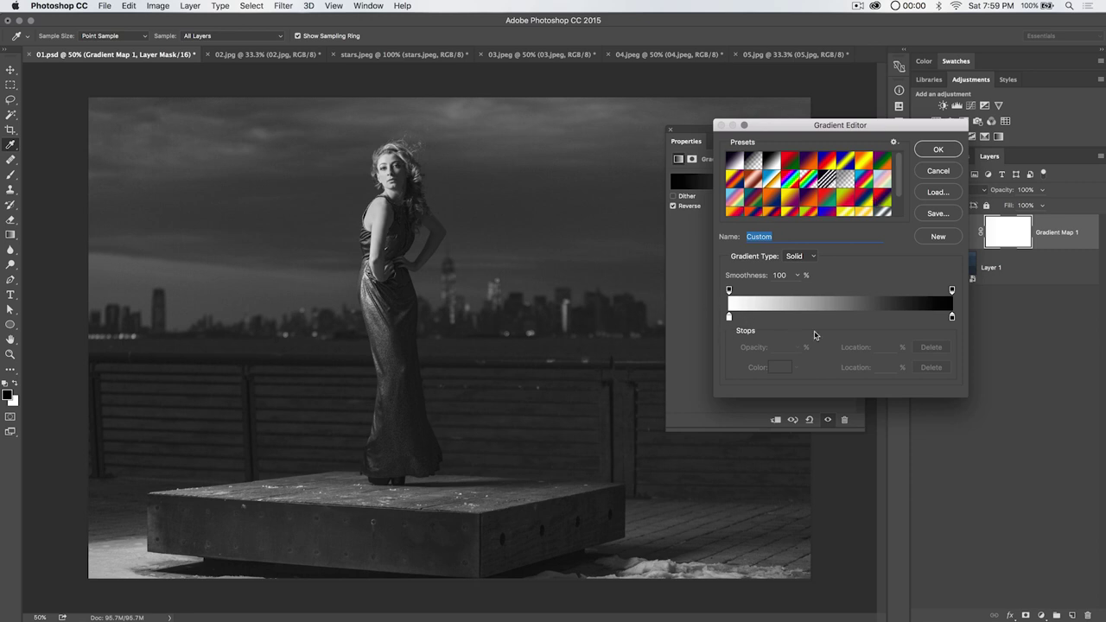
left_click(938, 149)
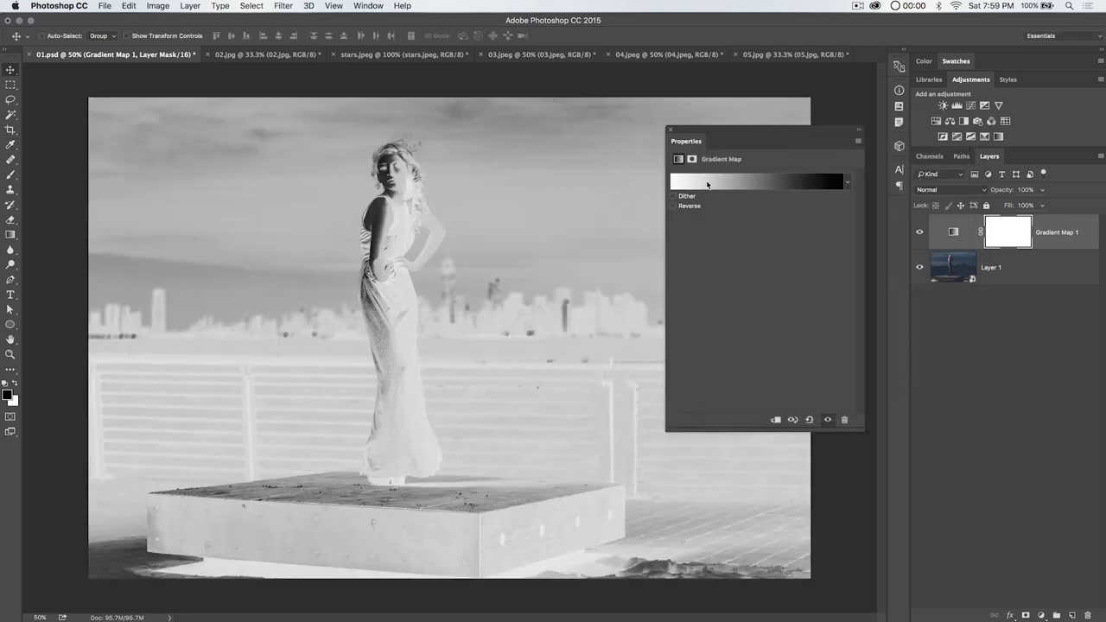
left_click(707, 185)
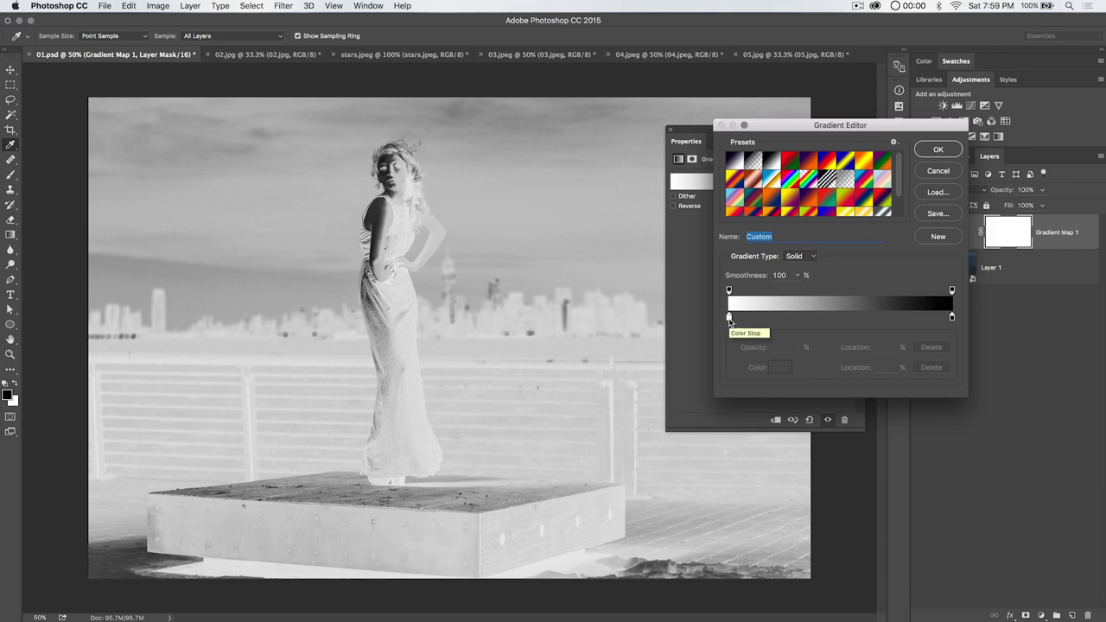
Set the gradient's dark end stop to a deep purple, #391c3e
double_click(729, 318)
left_click_drag(780, 279, 789, 170)
mouse_move(708, 219)
left_mouse_down()
mouse_move(718, 236)
mouse_move(702, 247)
left_mouse_up()
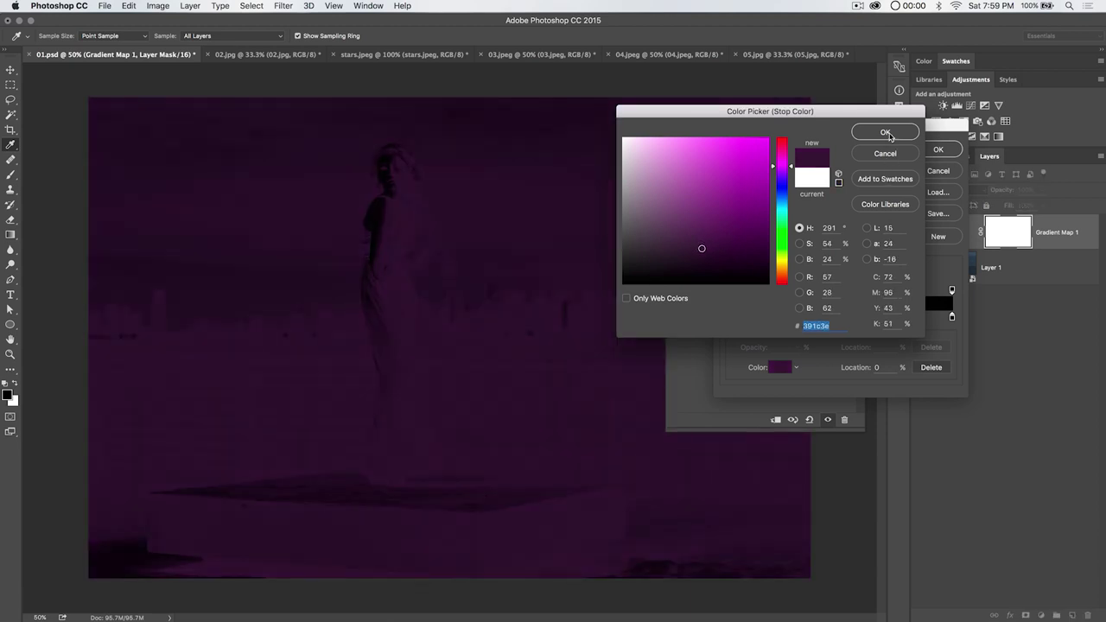
left_click(887, 135)
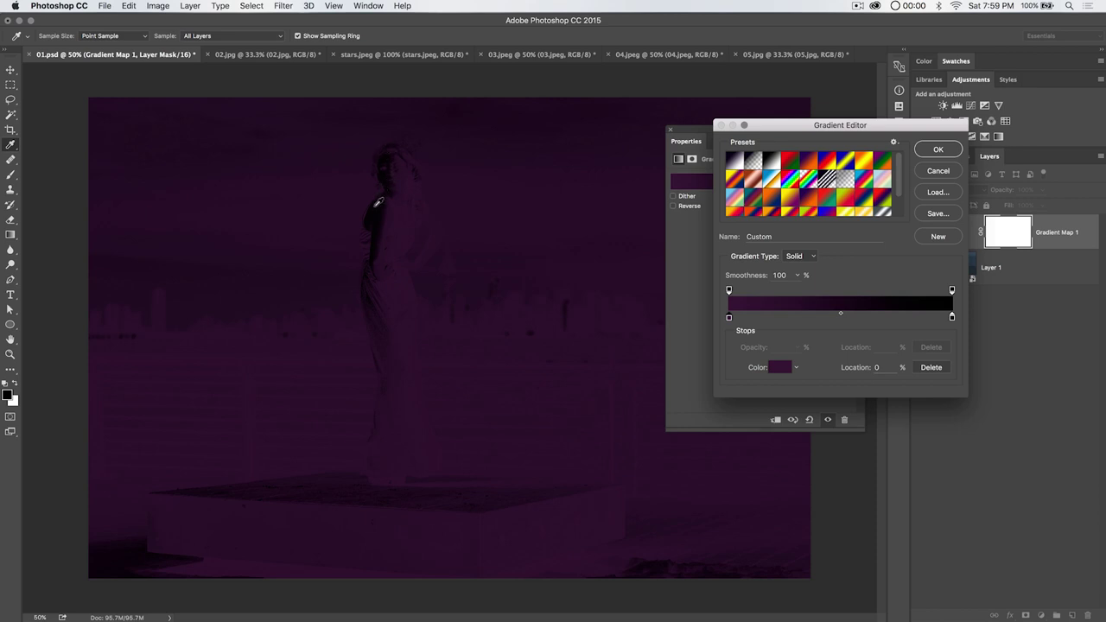
Set the light end stop to a pale cream and apply the purple-to-cream gradient
double_click(952, 317)
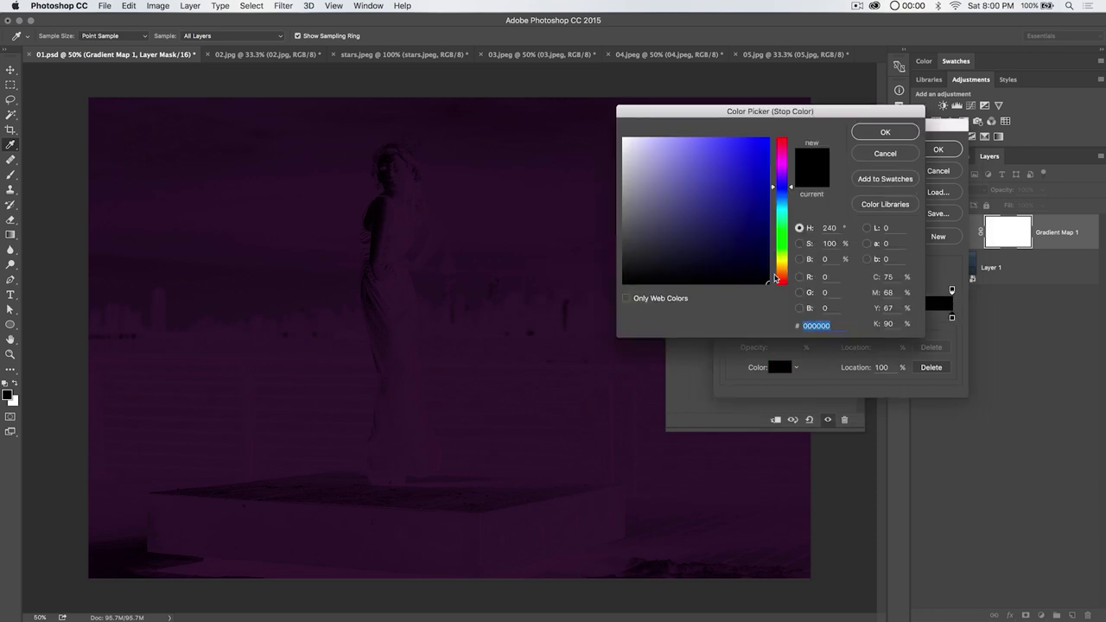
left_click(785, 262)
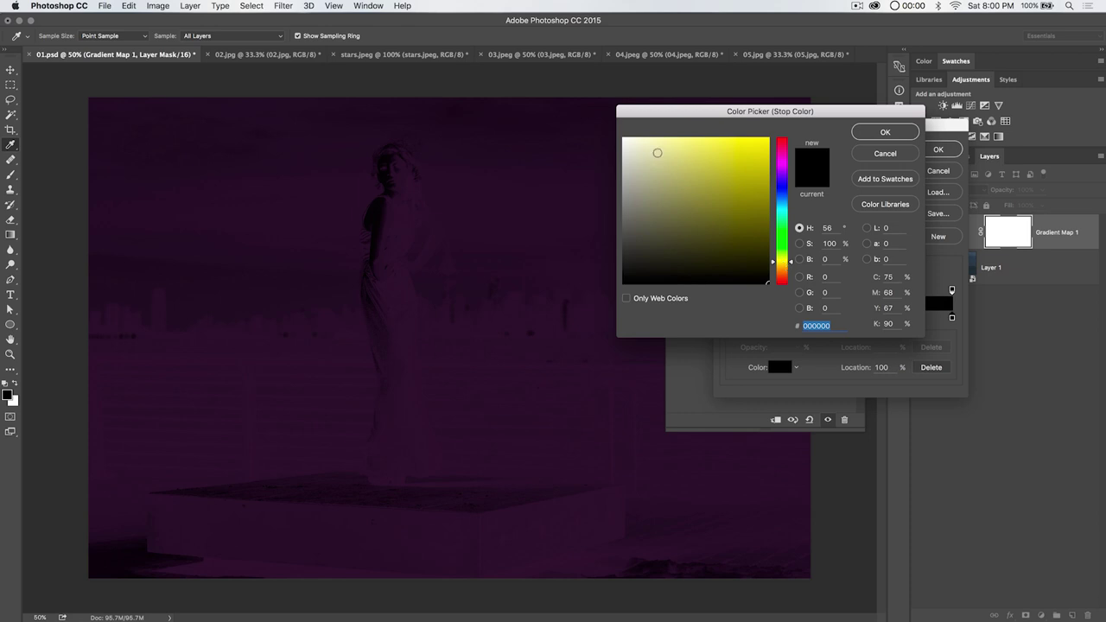
left_click(645, 141)
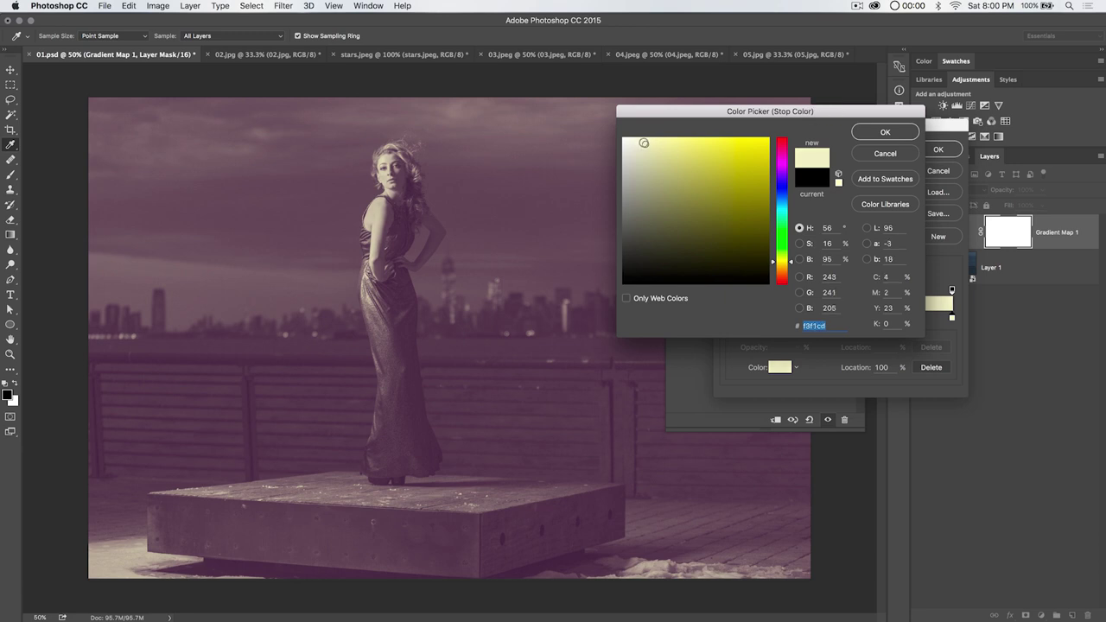
left_click_drag(644, 143, 648, 141)
left_click(877, 134)
left_click(941, 151)
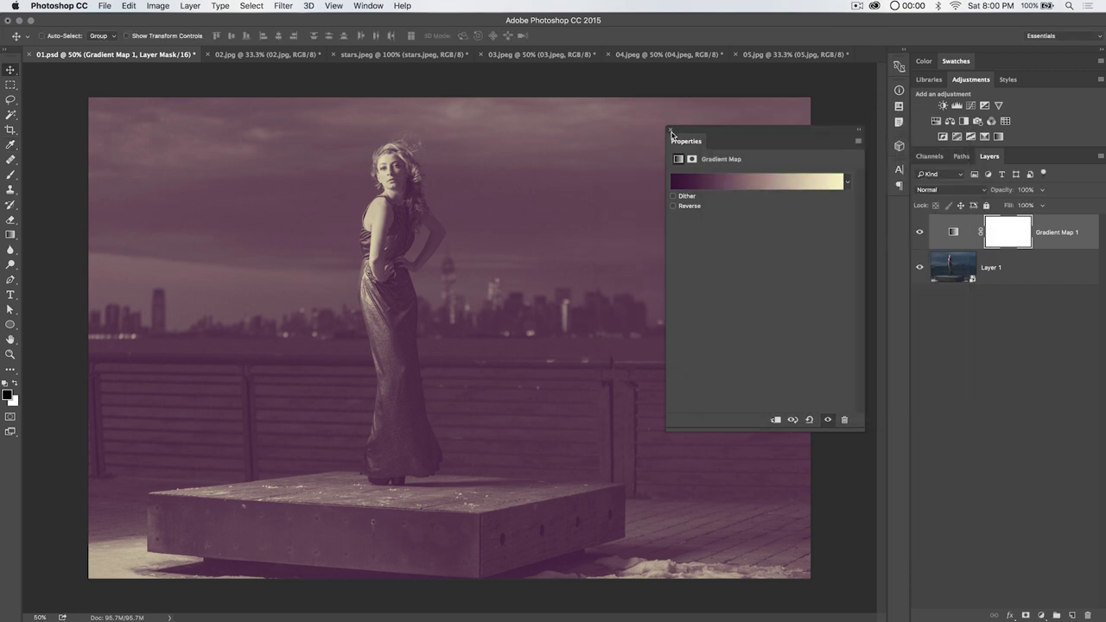
Set the Gradient Map 1 layer's blend mode to Soft Light
left_click(670, 134)
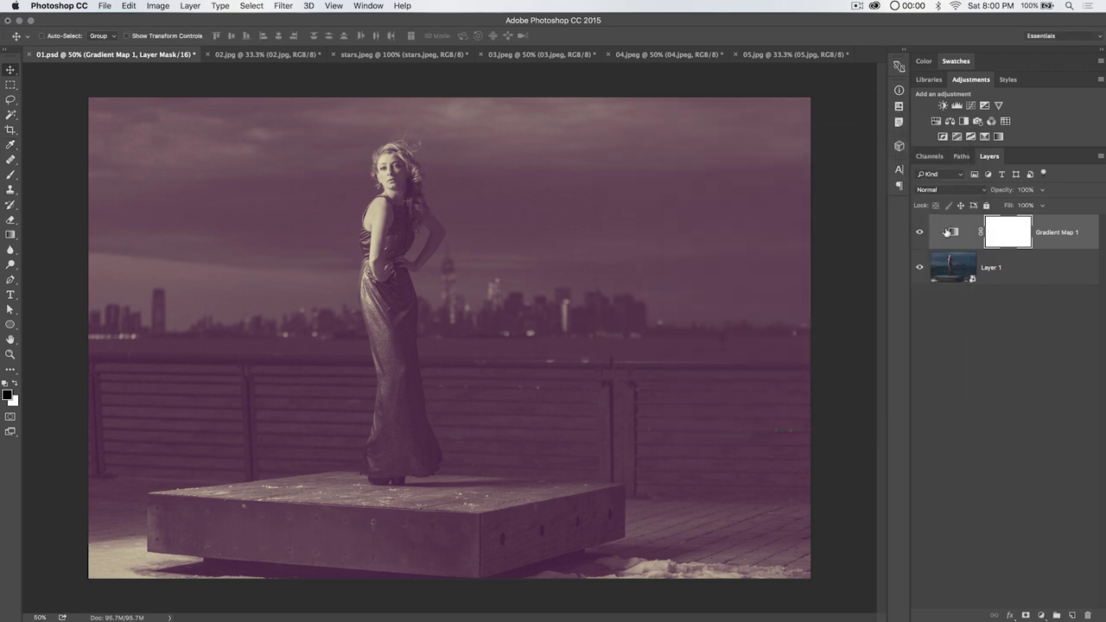
left_click(953, 231)
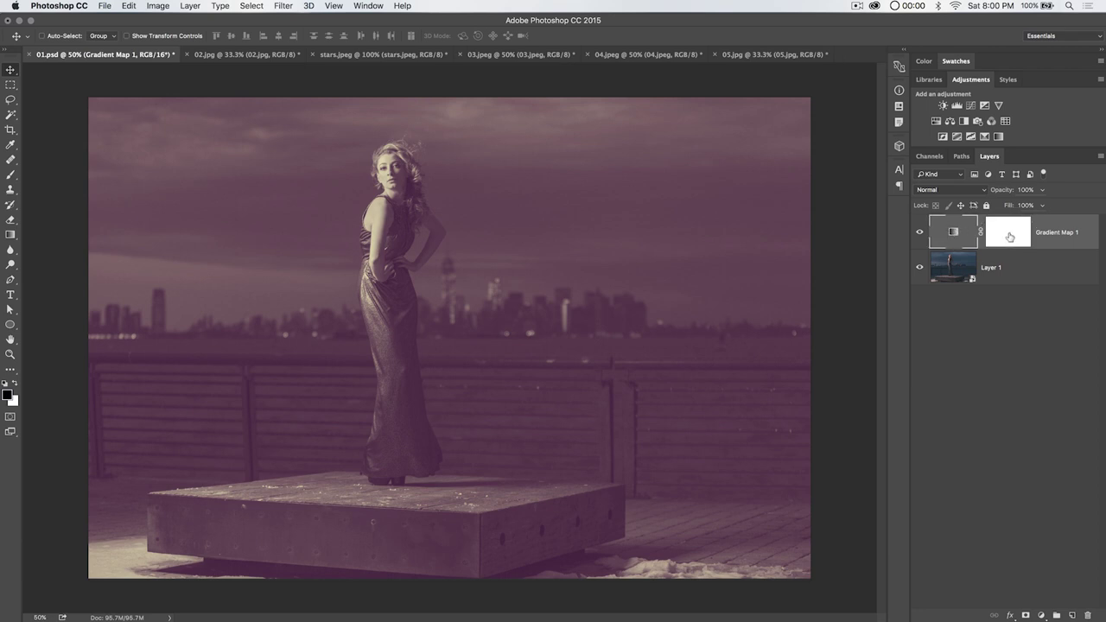
left_click(950, 190)
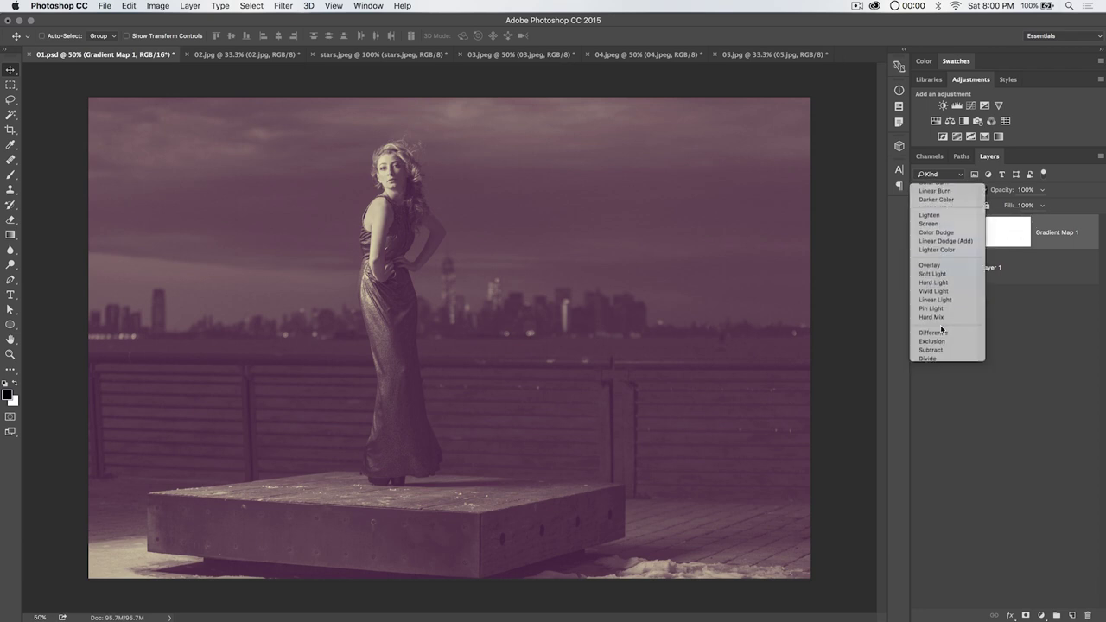
left_click(935, 323)
Toggle the gradient map's visibility to compare the portrait with and without the tint
left_click(920, 232)
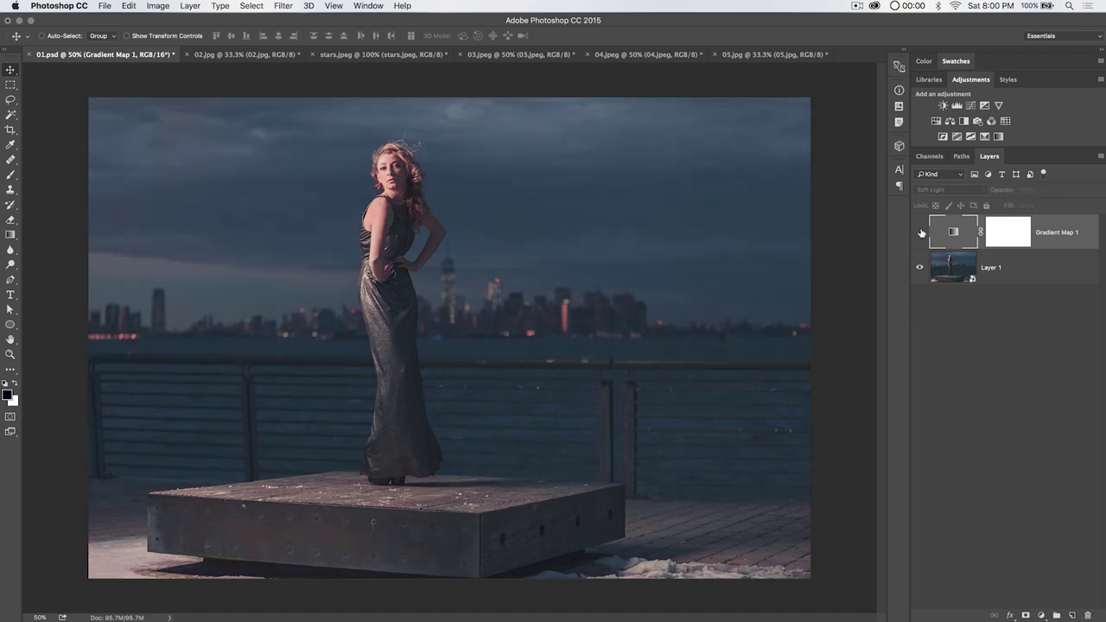
left_click(920, 231)
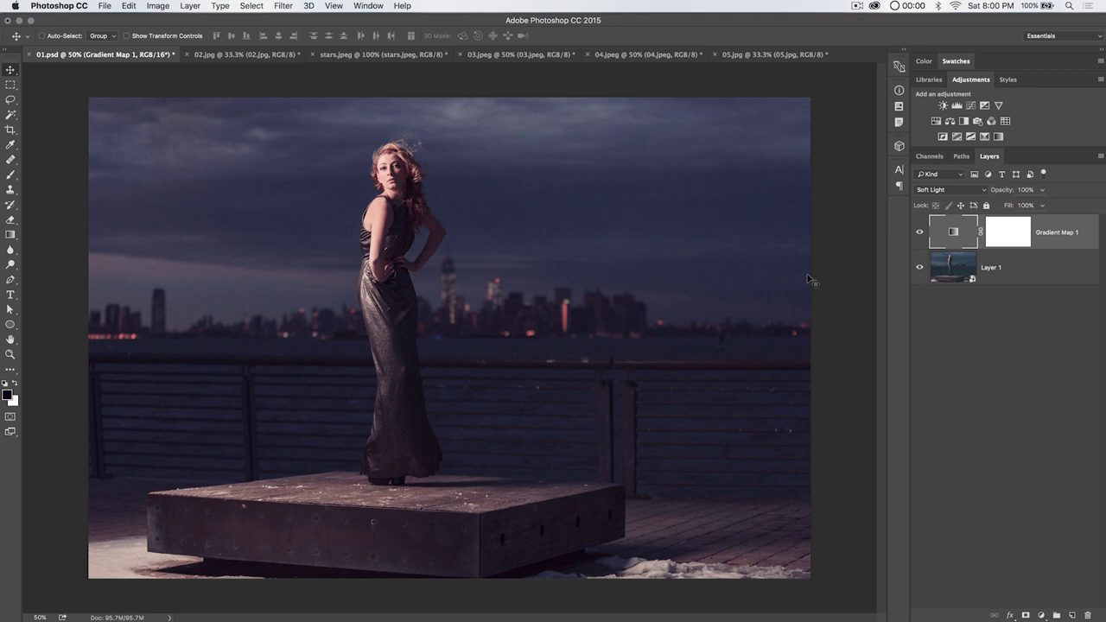
left_click(919, 231)
left_click(917, 232)
left_click(920, 232)
left_click(920, 231)
key("super")
Duplicate Gradient Map 1 and brighten the copy's purple stop to B 43 (#64326d)
left_click_drag(944, 235, 678, 245)
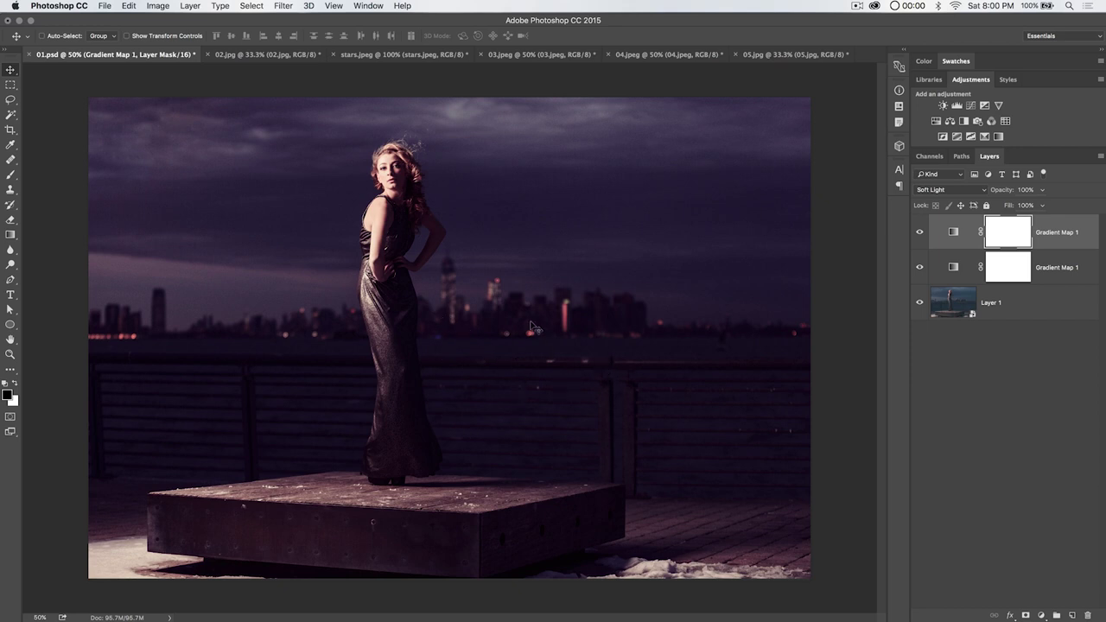
double_click(954, 234)
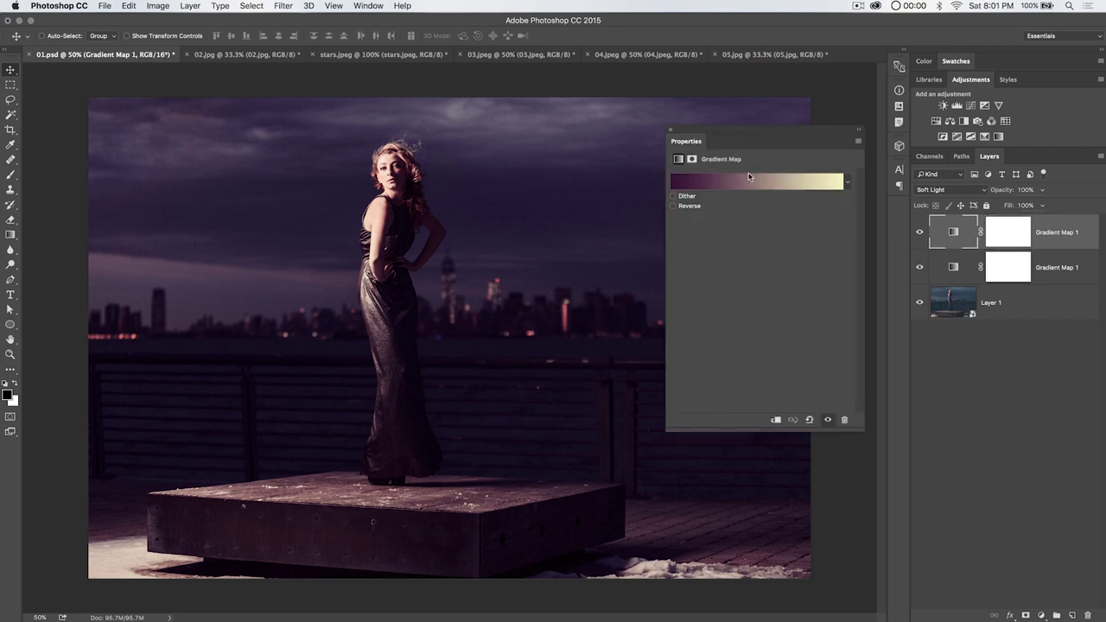
left_click(702, 192)
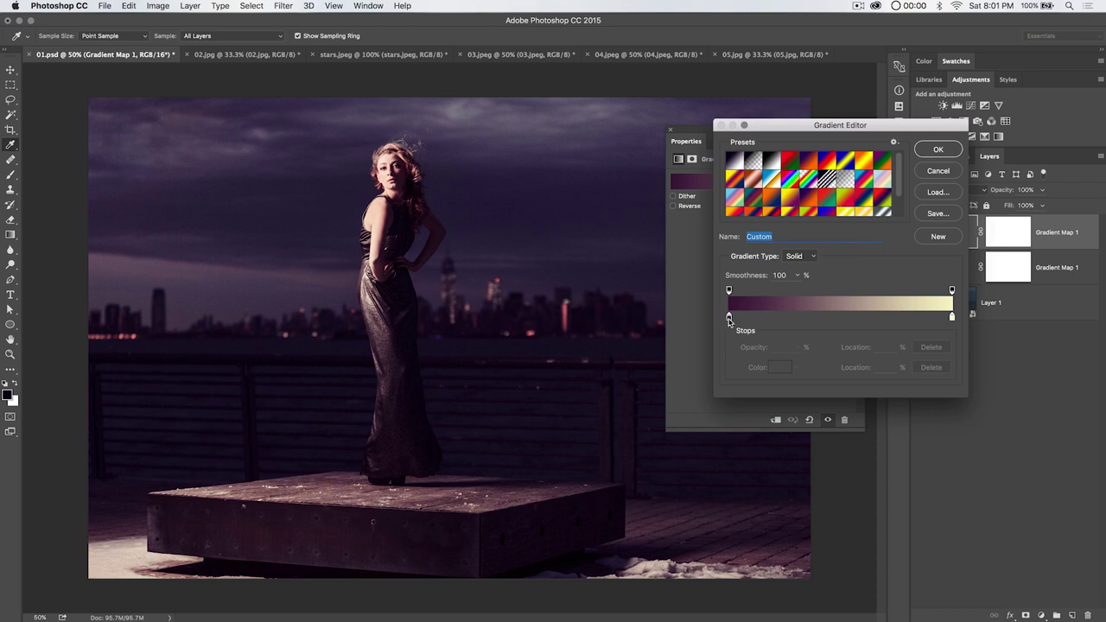
left_click(729, 318)
double_click(729, 320)
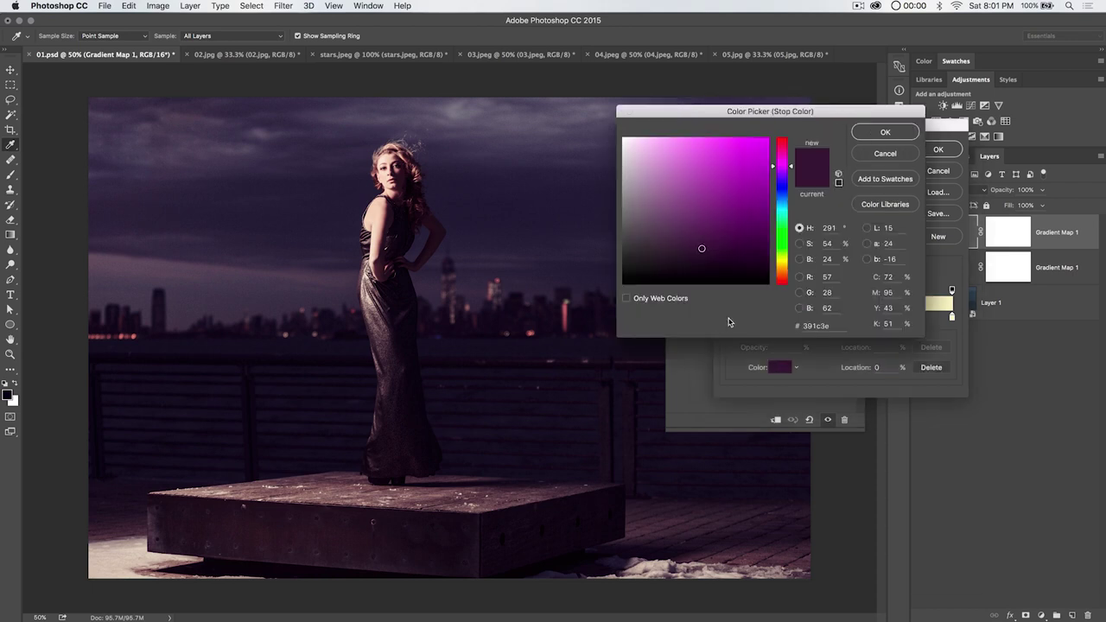
left_click(799, 259)
left_click_drag(783, 250, 782, 225)
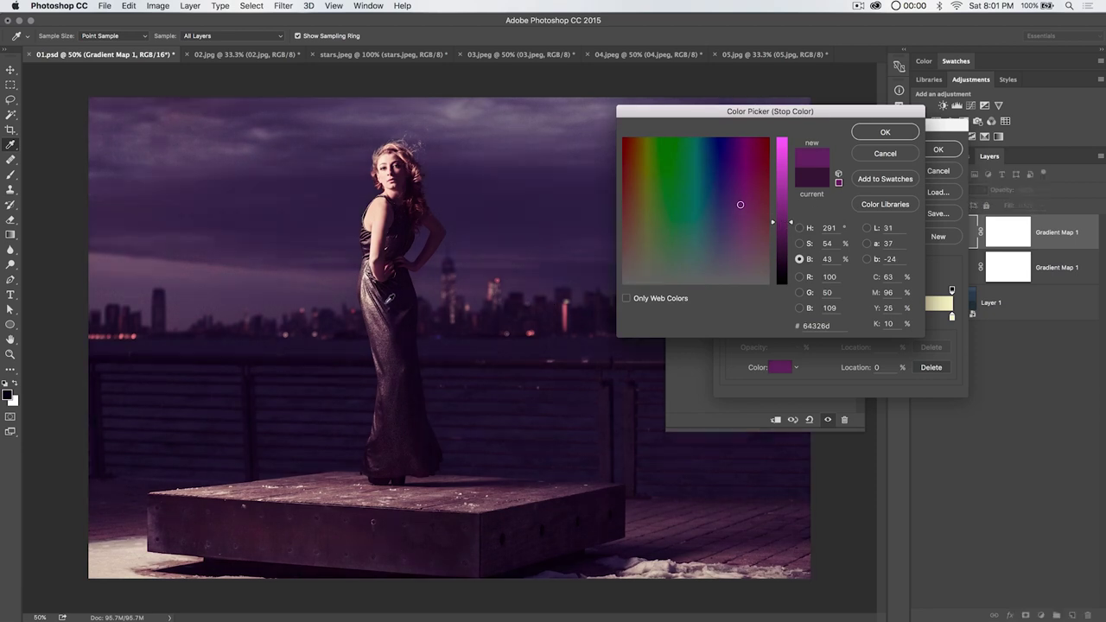
left_click(885, 133)
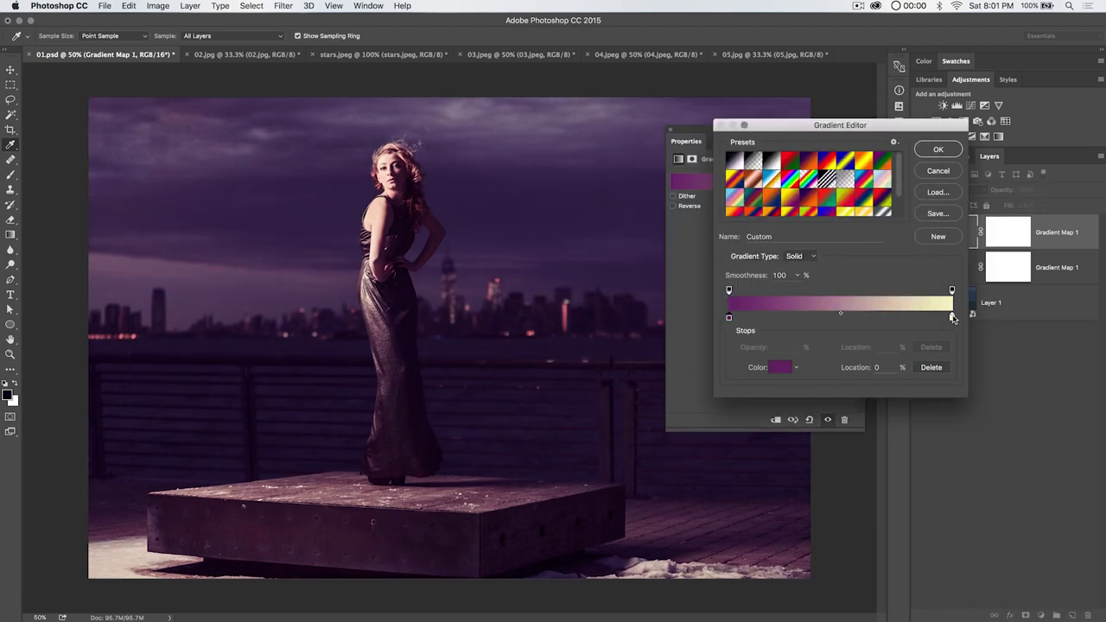
Darken the copy's cream stop slightly to B 79 (#cac8a4)
double_click(953, 318)
left_click(785, 171)
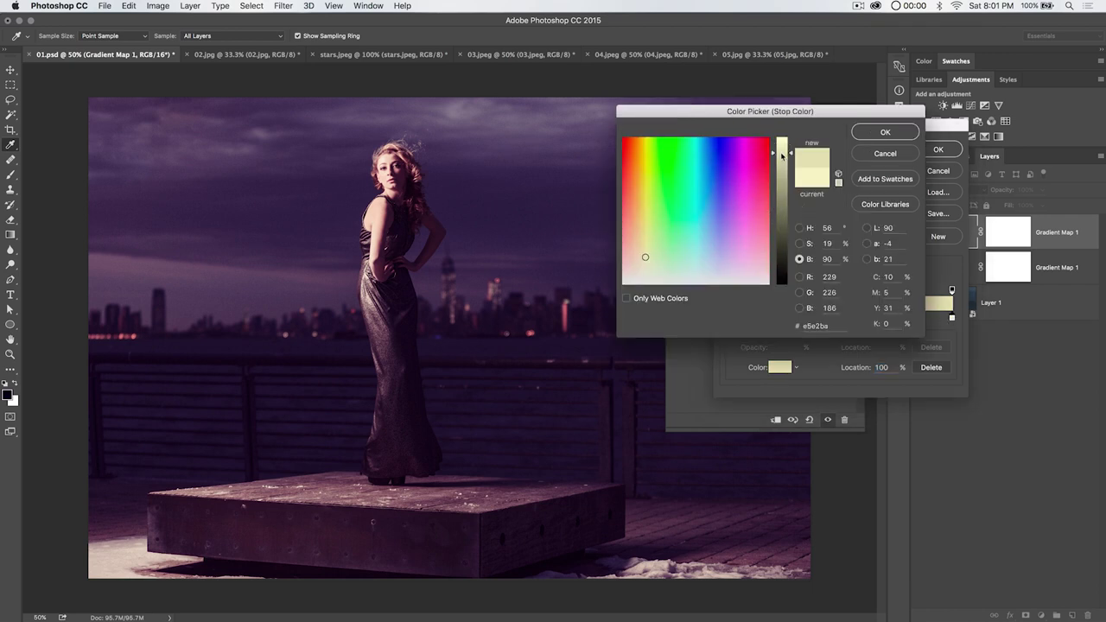
left_click(886, 153)
Delete the top Gradient Map copy, hide the remaining one, and add Brightness/Contrast above Layer 1
left_click(936, 172)
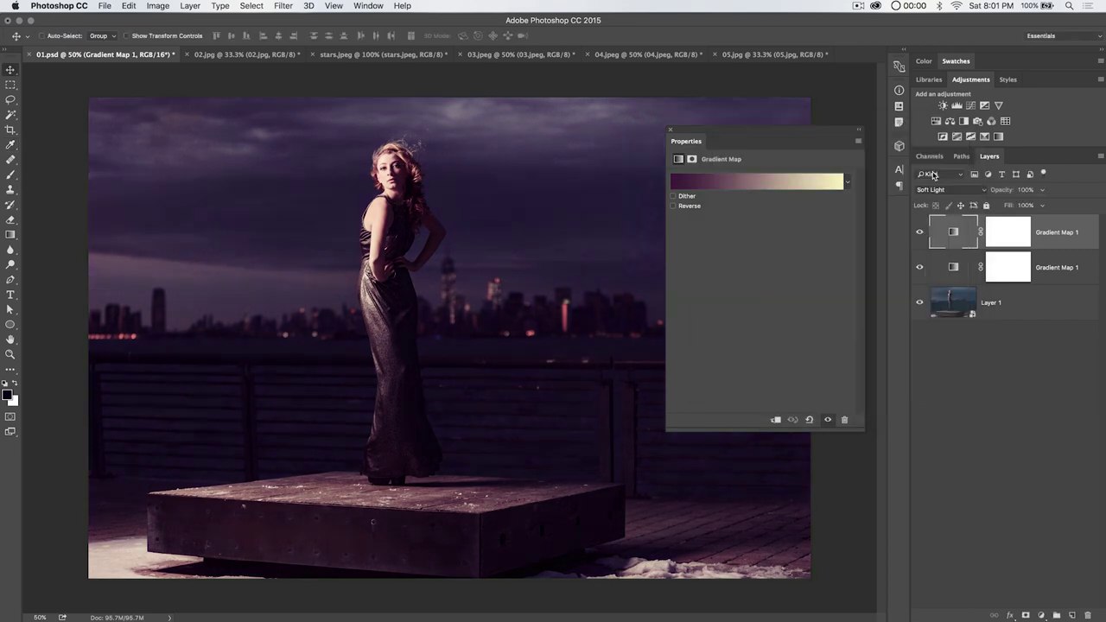
left_click(670, 131)
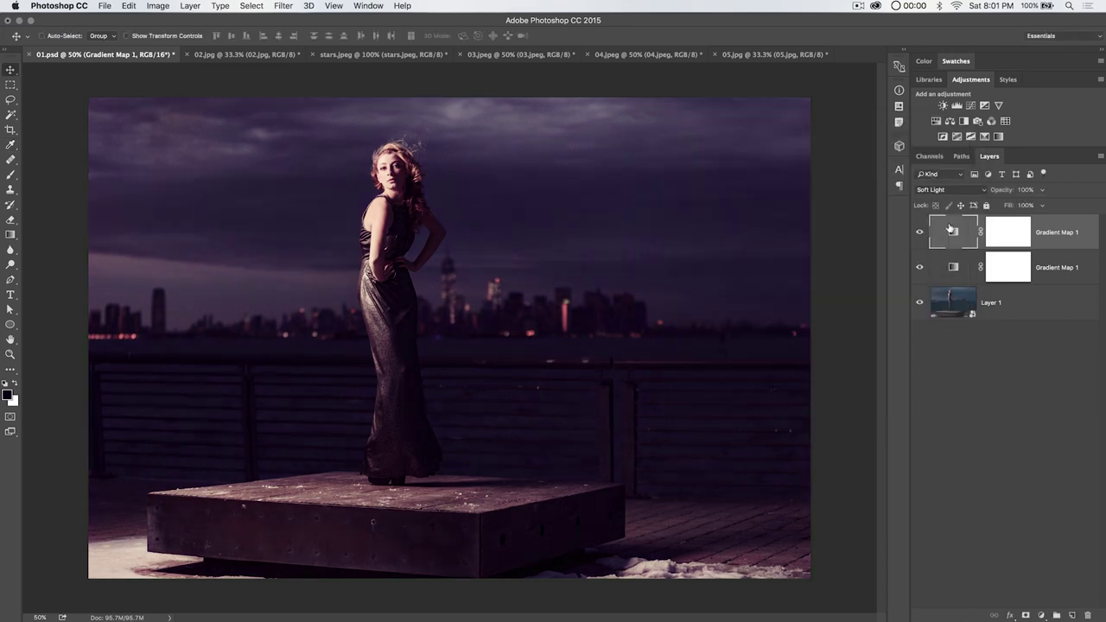
key("BackSpace")
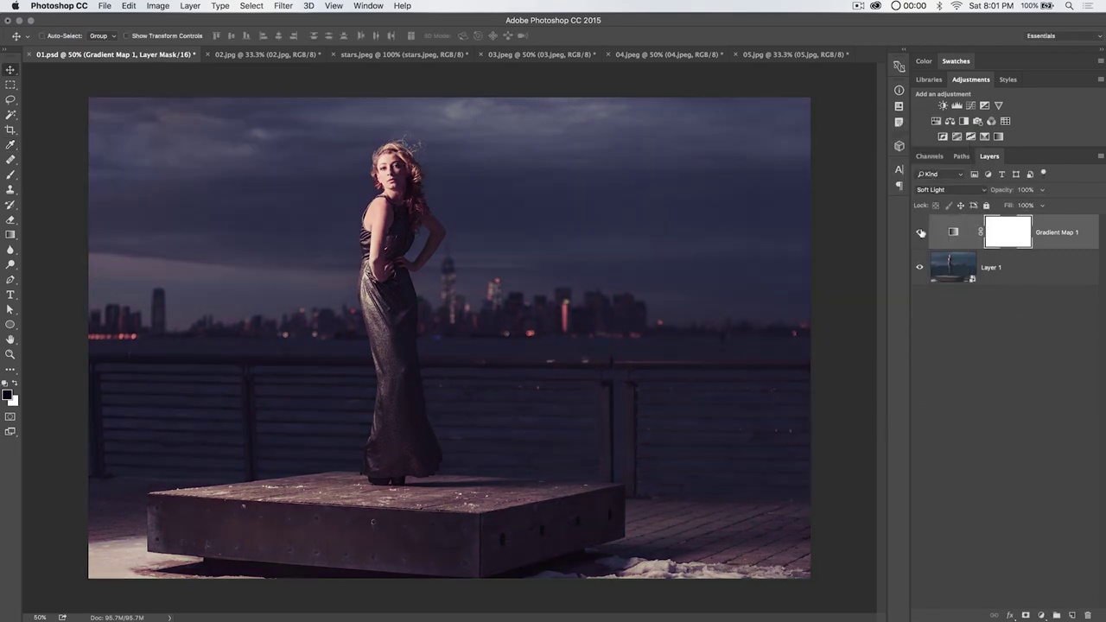
left_click(921, 232)
left_click(953, 270)
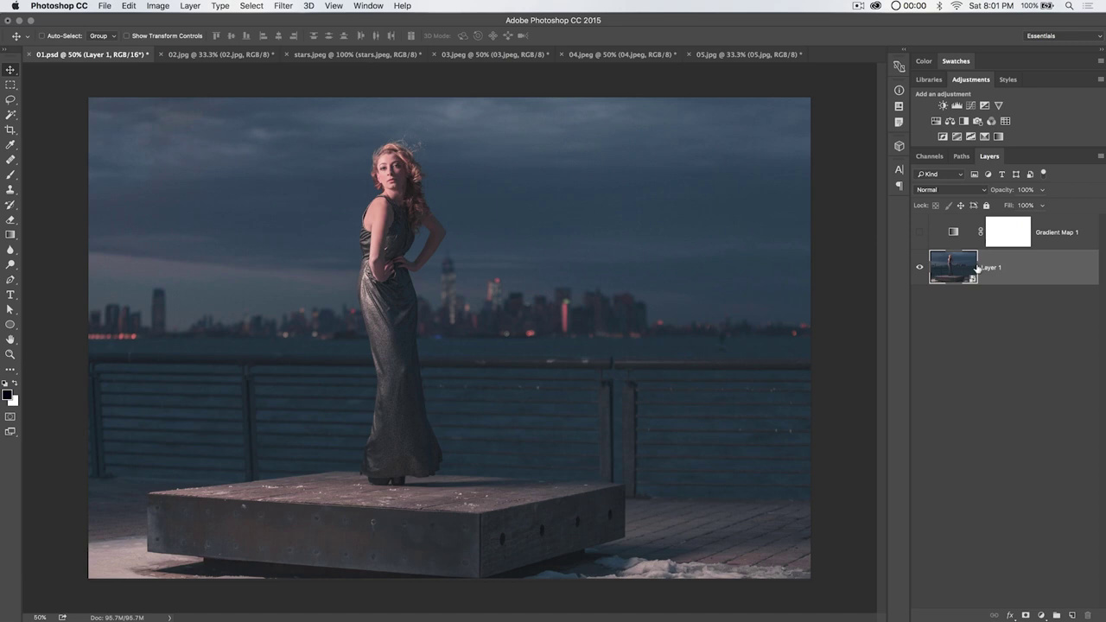
left_click(943, 106)
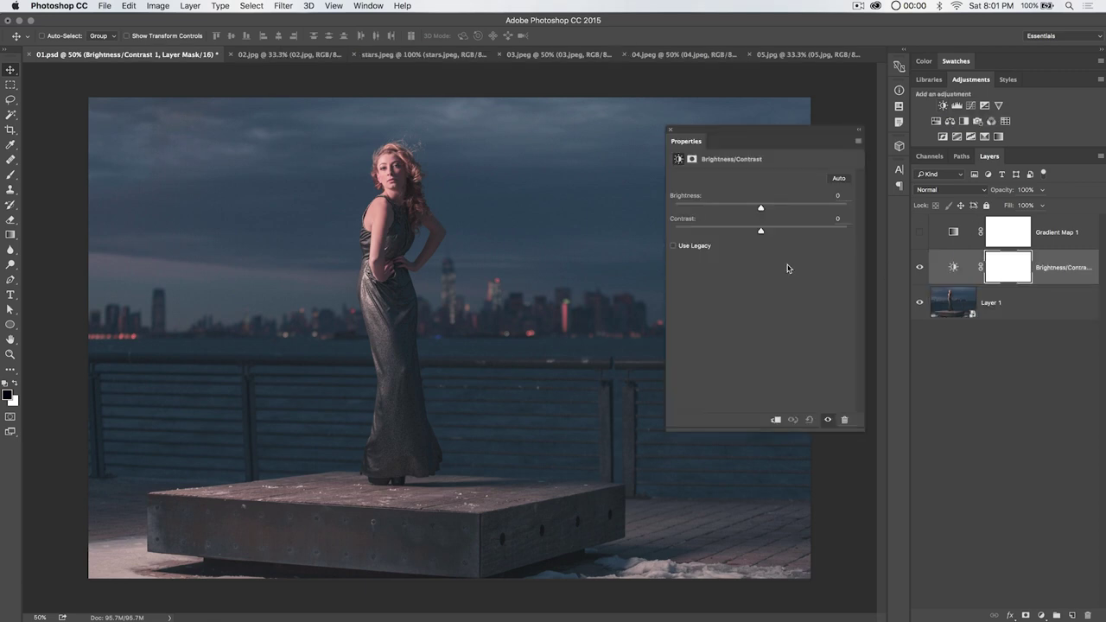
Lower contrast to -40, re-show the Soft Light Gradient Map, and compare both adjustments
left_click_drag(743, 234, 692, 232)
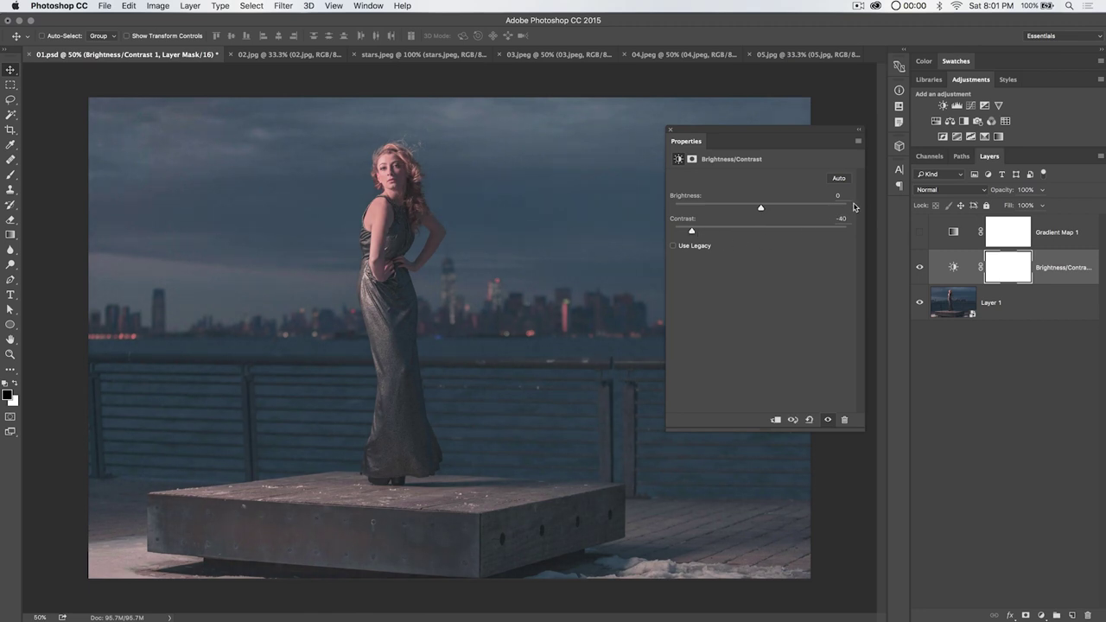
left_click(672, 131)
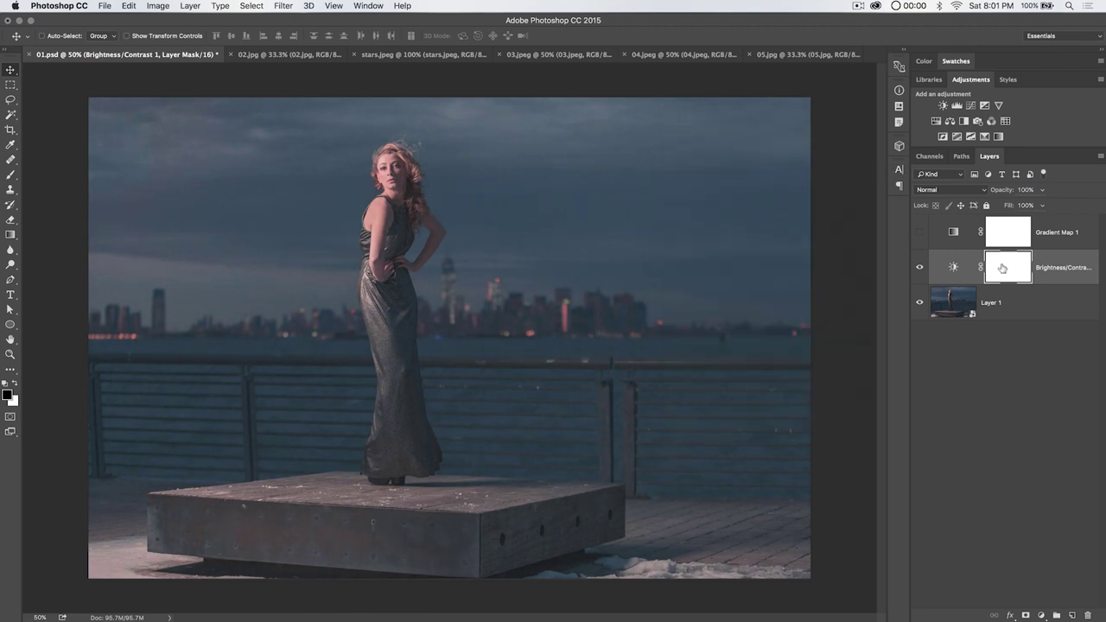
left_click(920, 233)
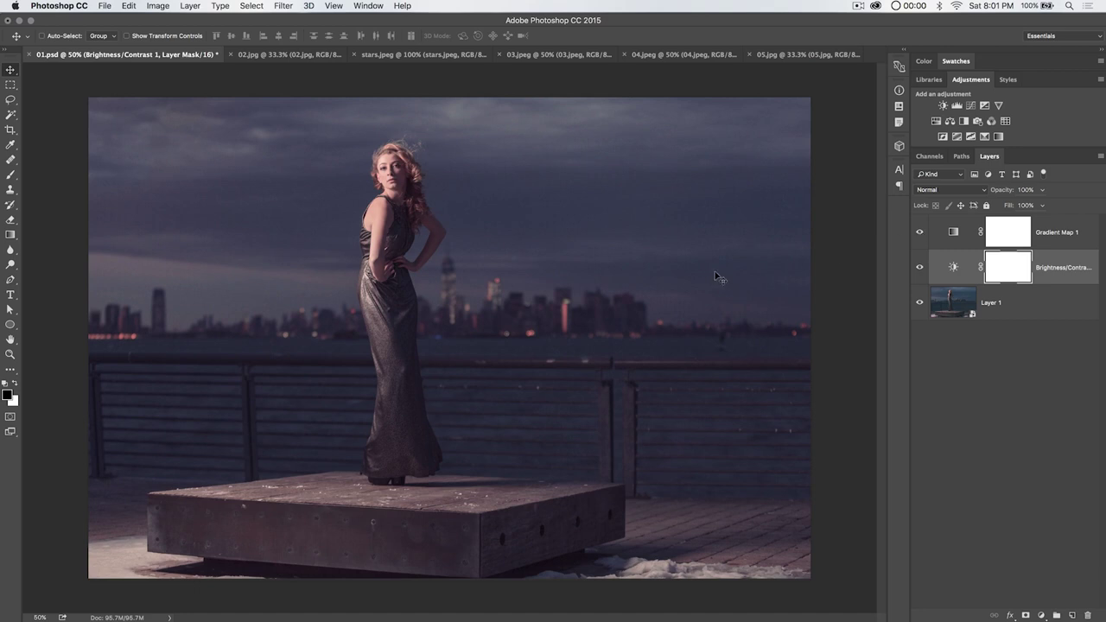
left_click_drag(916, 269, 919, 233)
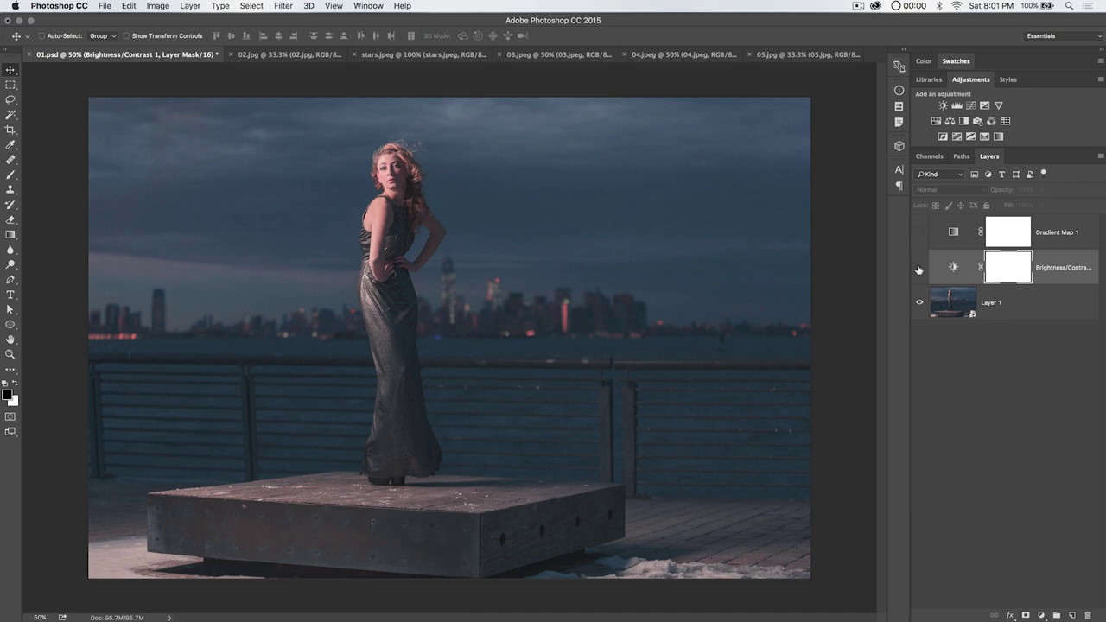
left_click_drag(919, 269, 920, 233)
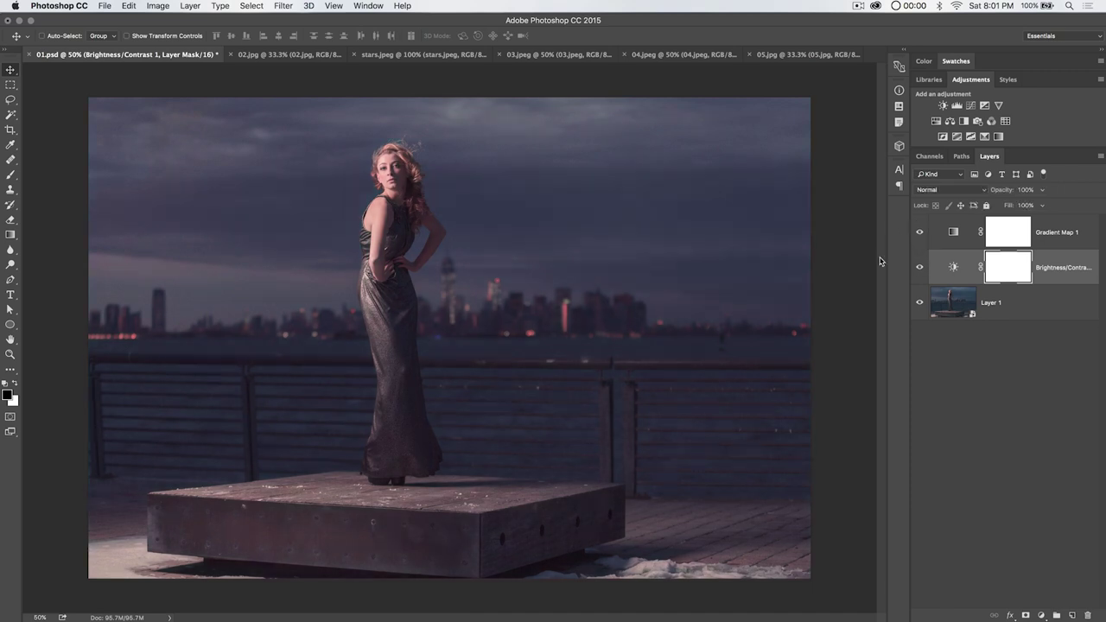
left_click(976, 238)
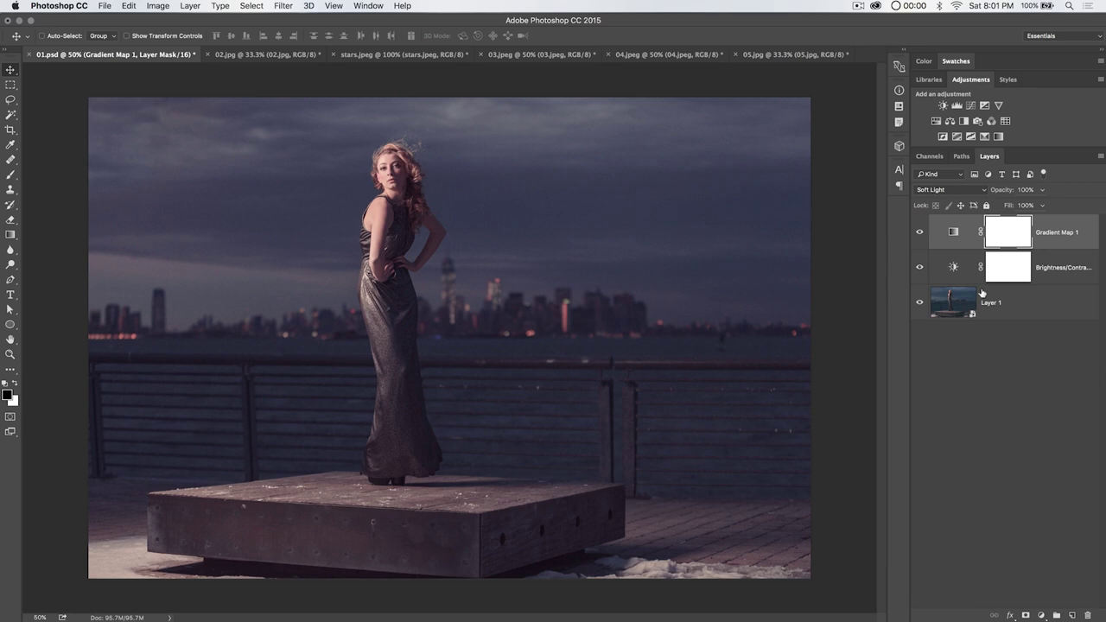
Duplicate Gradient Map 1 with Cmd+J at 43% opacity and compare against the bare photo
key("super+j")
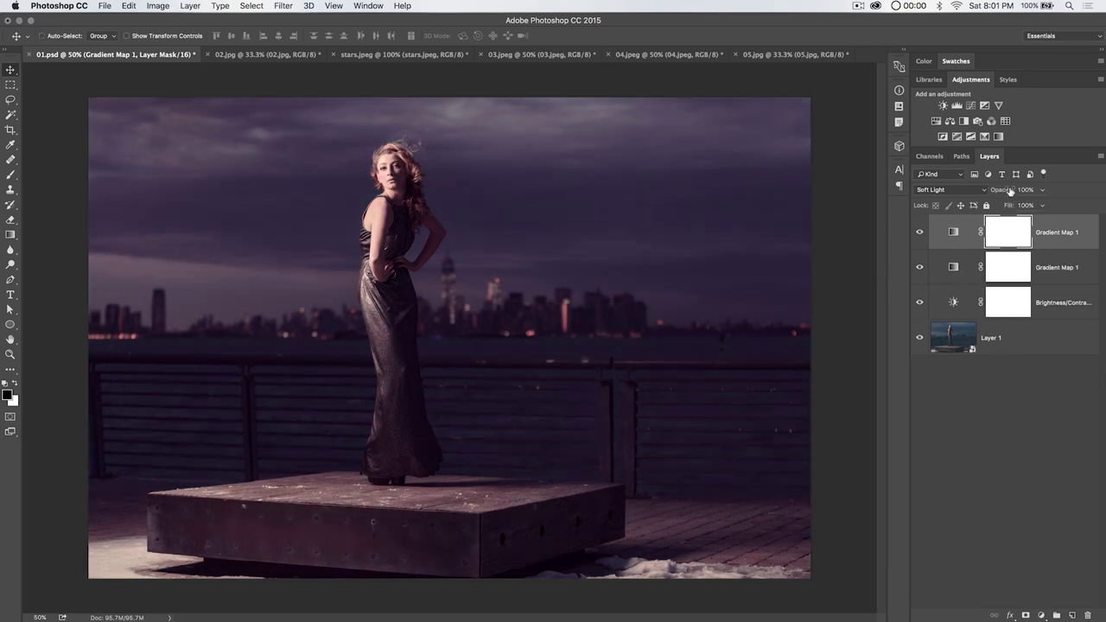
left_click_drag(1004, 189, 943, 228)
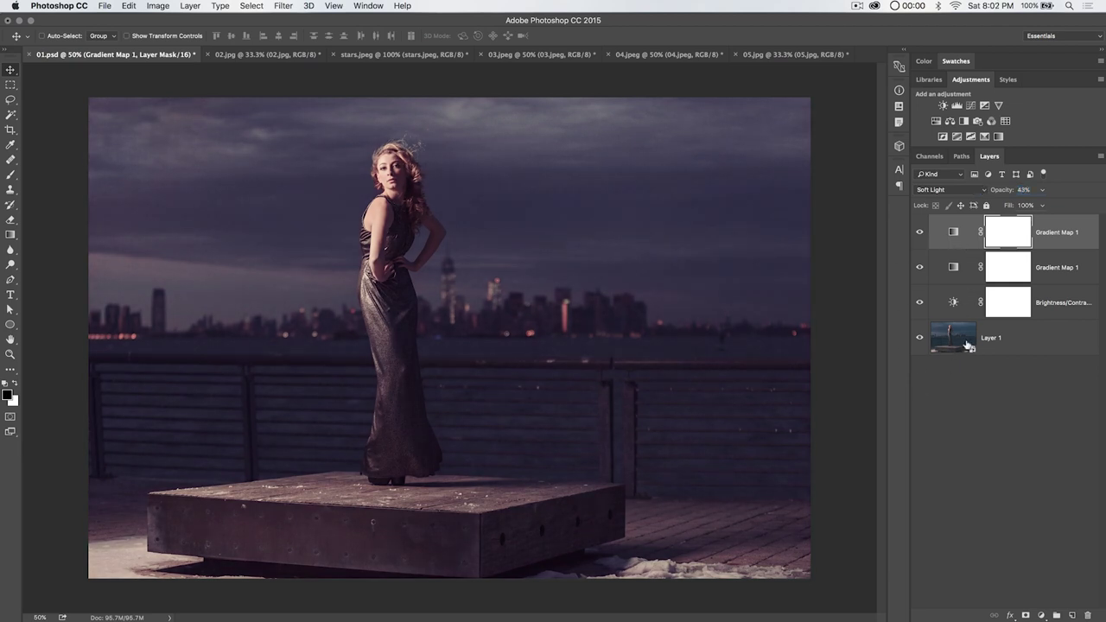
left_click(921, 339, "alt")
left_click(920, 338, "alt")
left_click(921, 339, "alt")
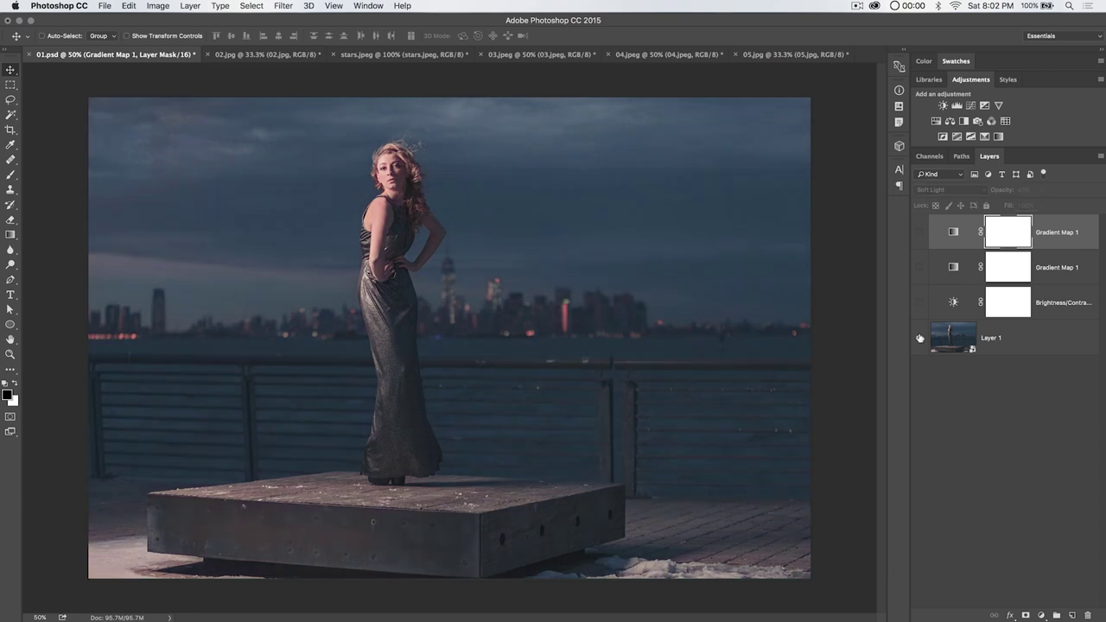
left_click(921, 339, "alt")
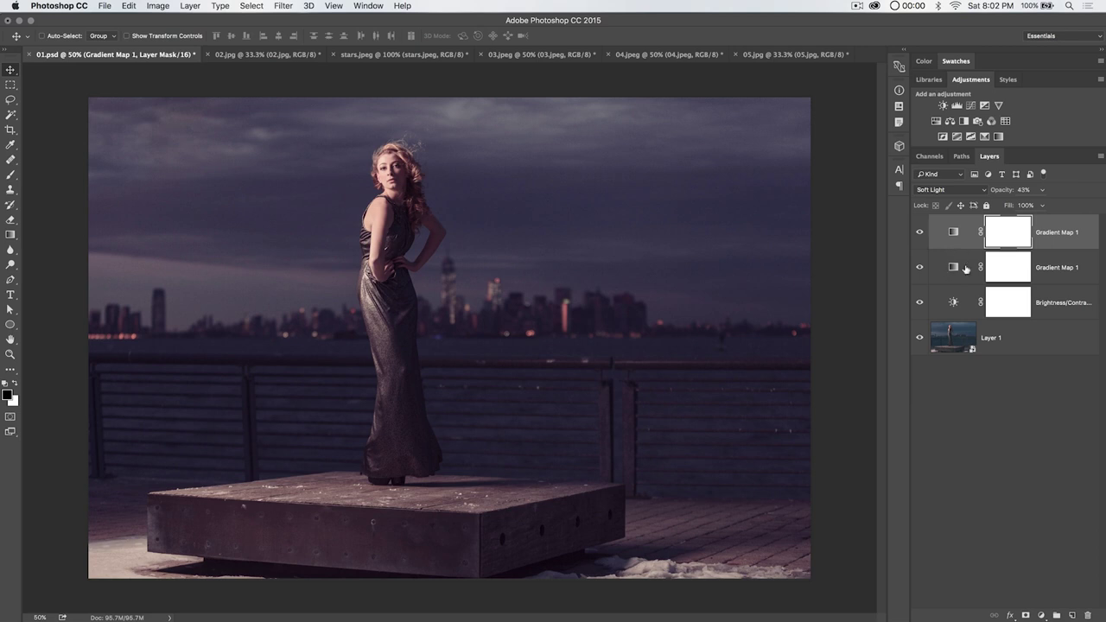
left_click(957, 305)
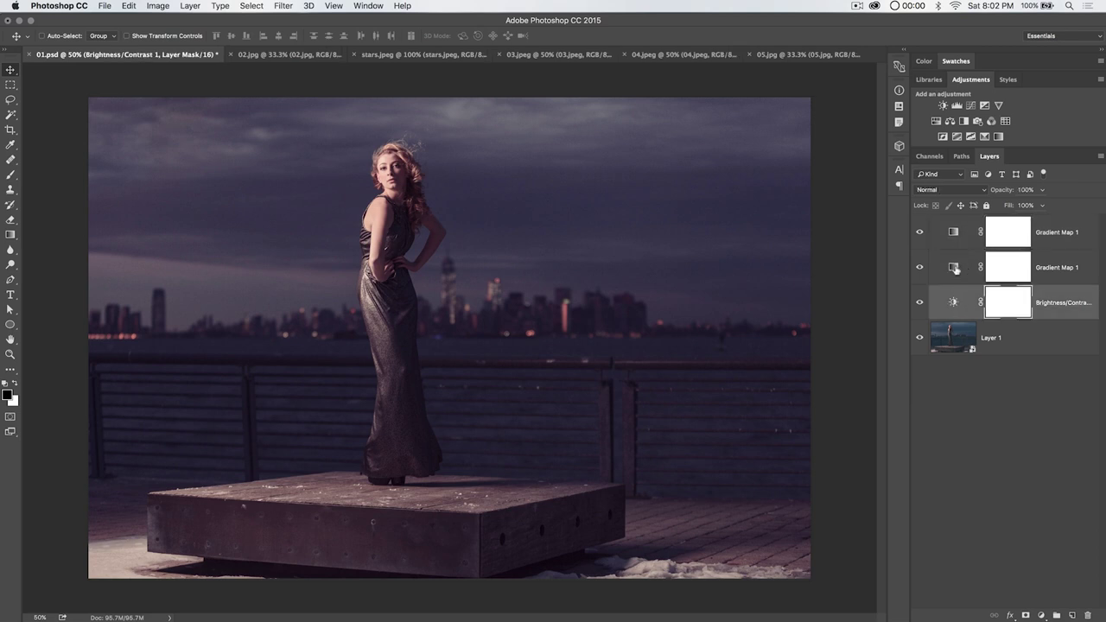
left_click(952, 267)
Preview the gray-green, ice-blue and green-yellow presets on the lower Gradient Map, then cancel
double_click(952, 266)
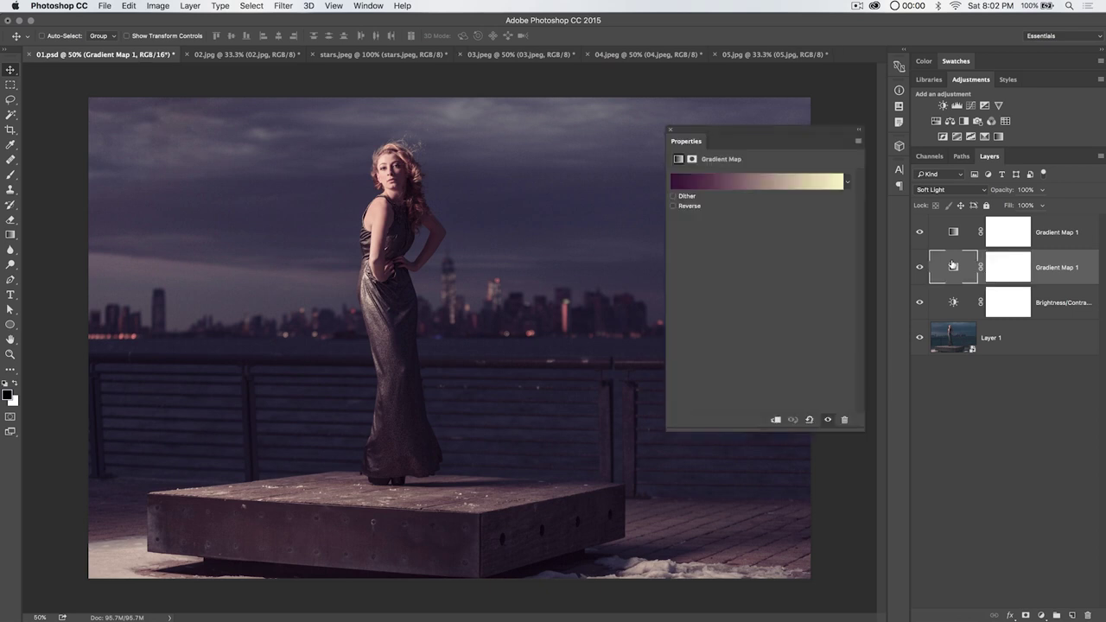
left_click(772, 184)
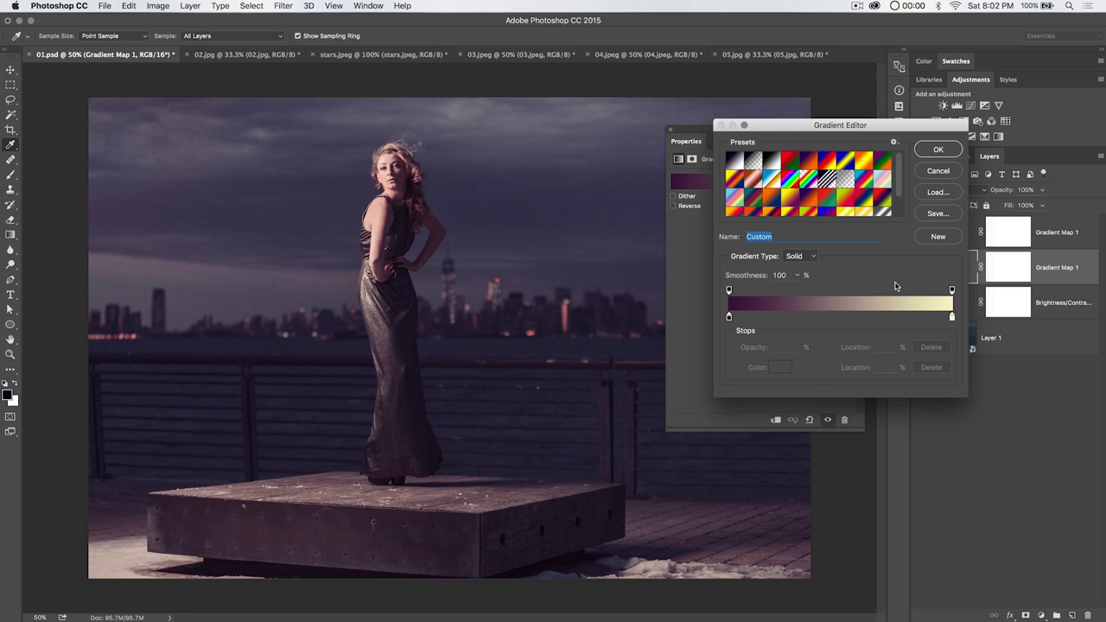
left_click_drag(900, 185, 903, 225)
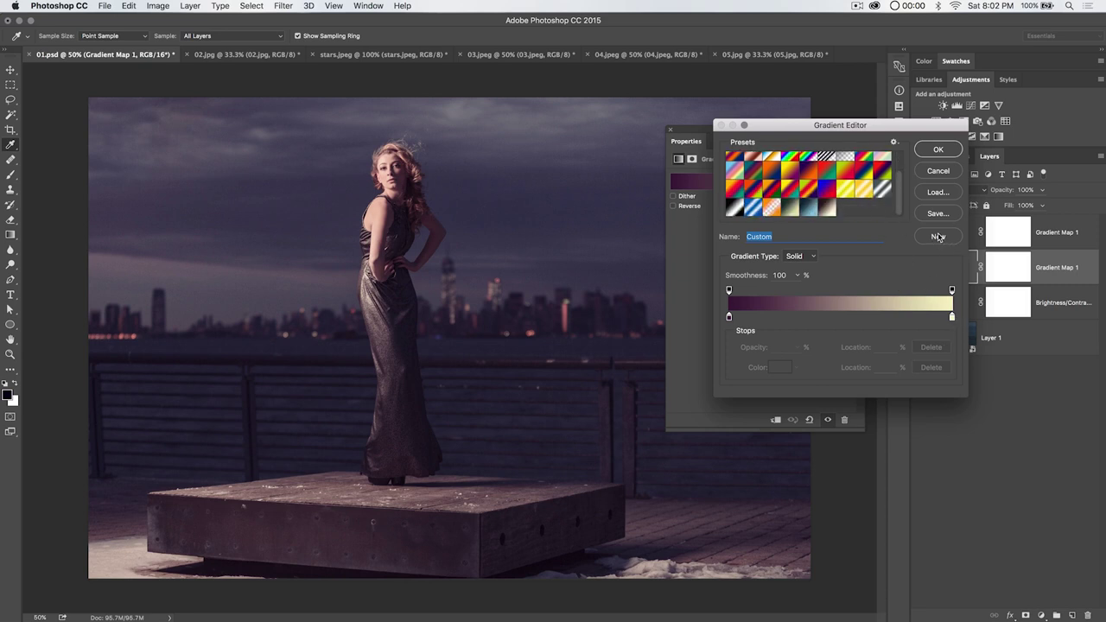
left_click(827, 206)
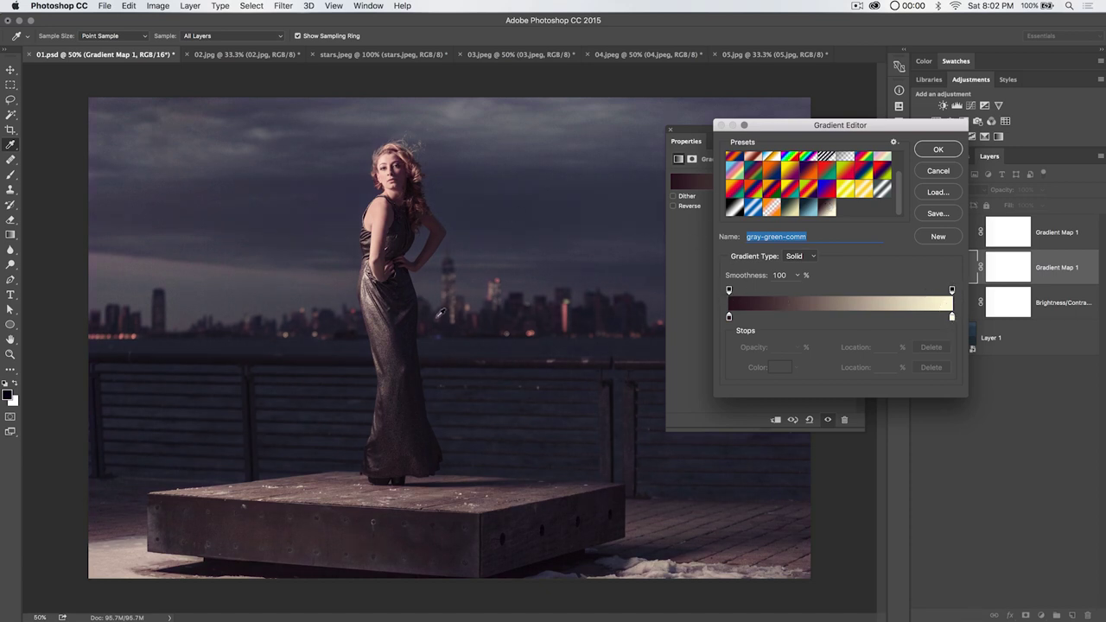
left_click(805, 205)
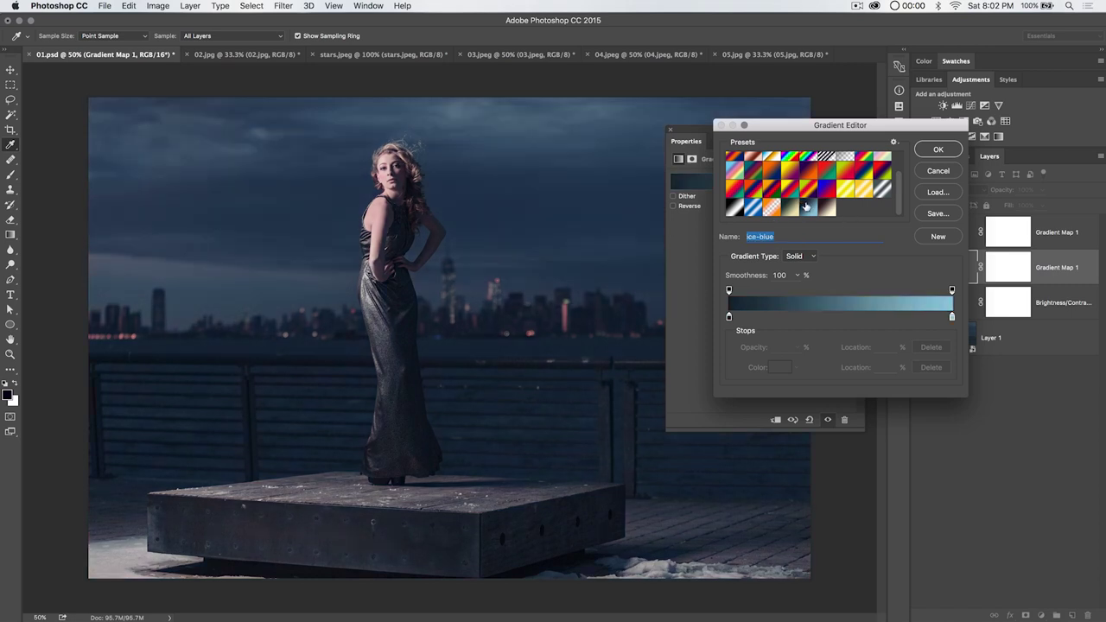
left_click(792, 206)
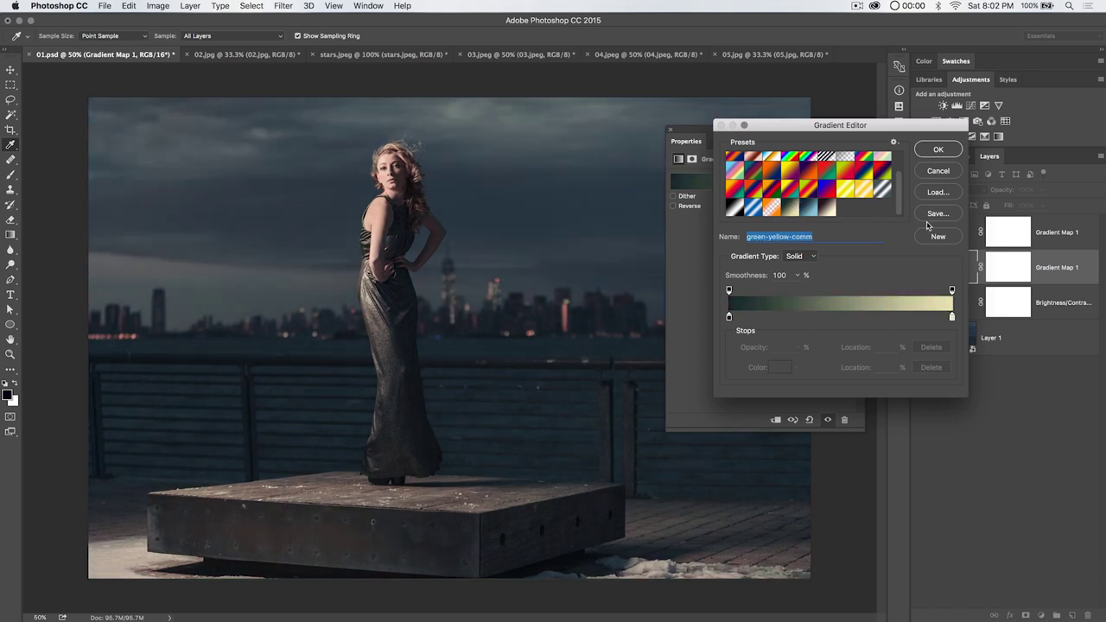
left_click(938, 172)
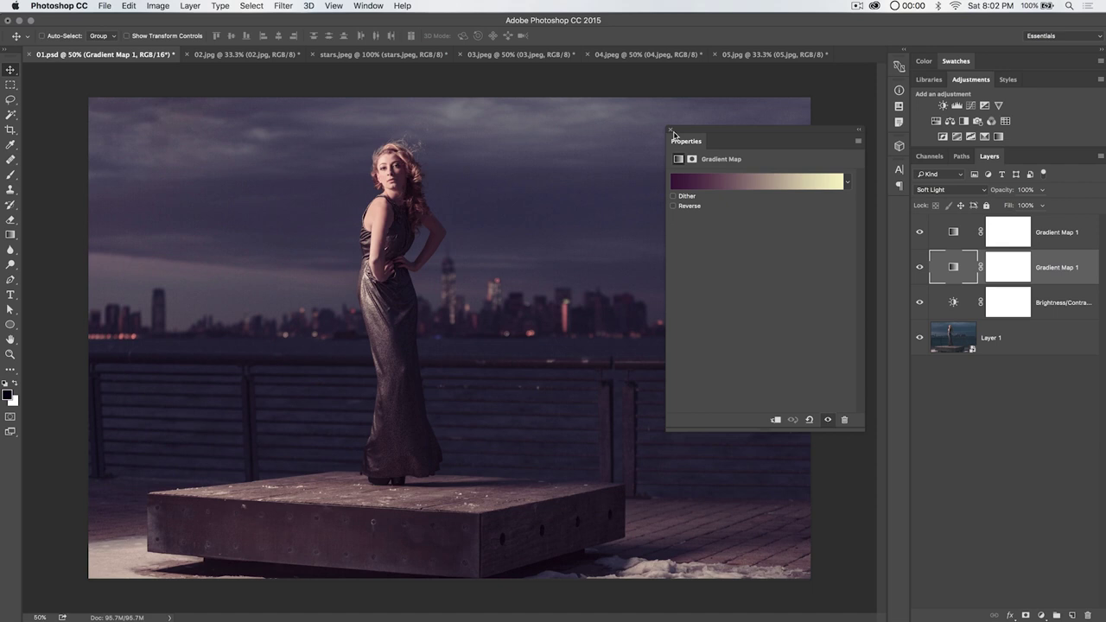
Close the Properties panel showing the Gradient Map settings
left_click(671, 130)
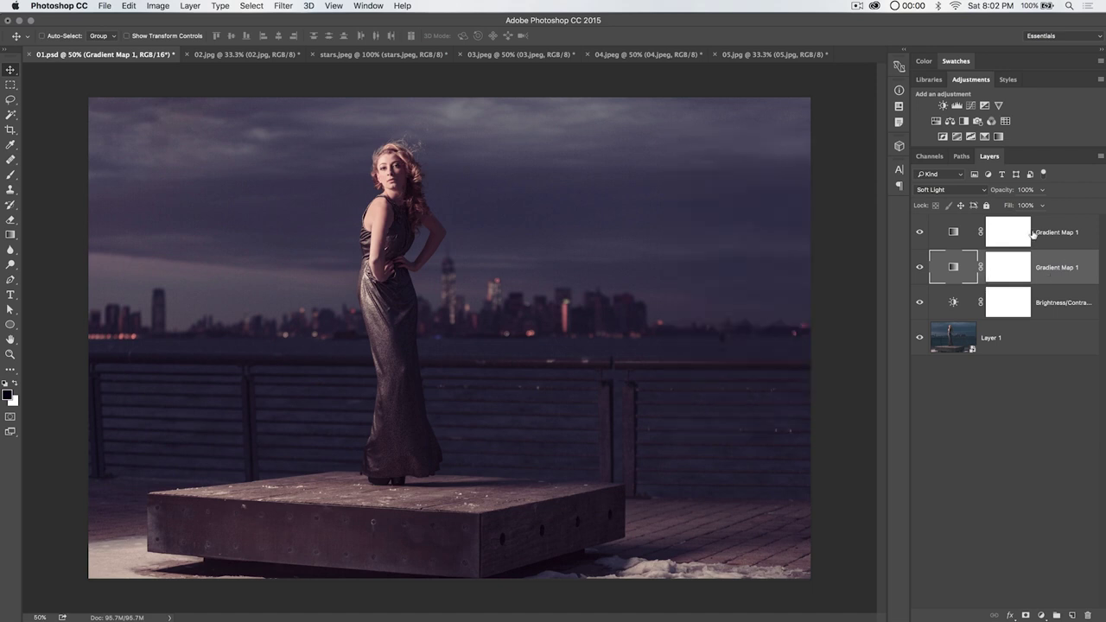